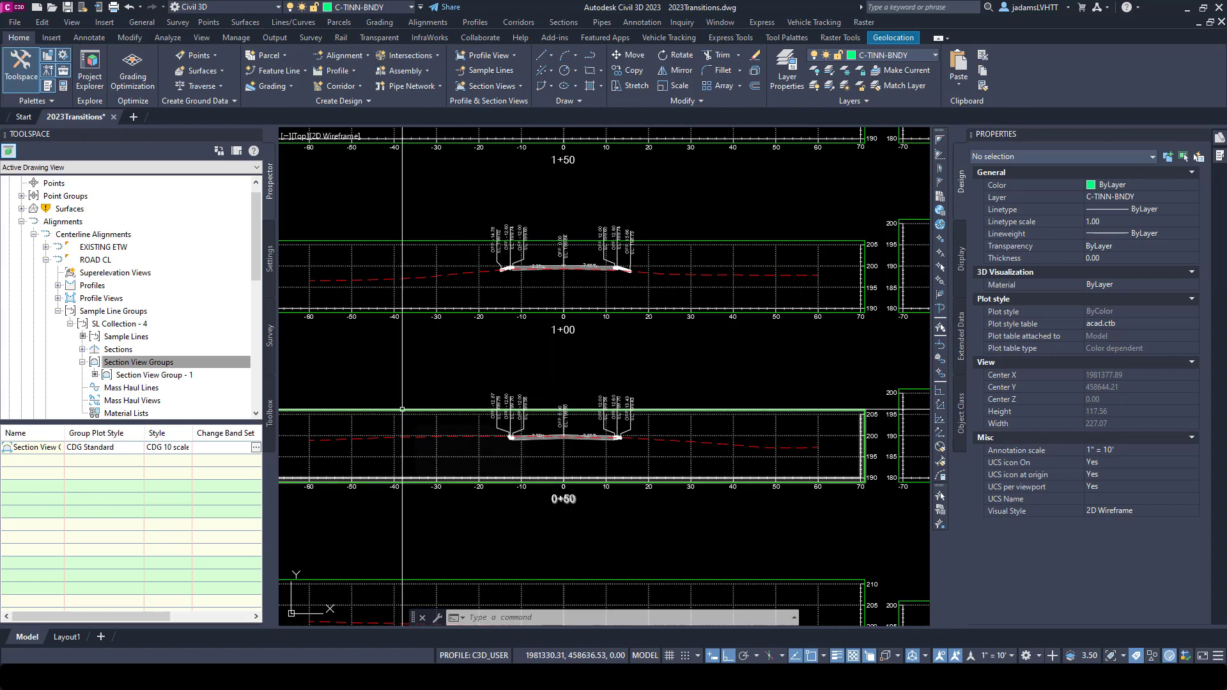
scroll(514, 480, "down", 4)
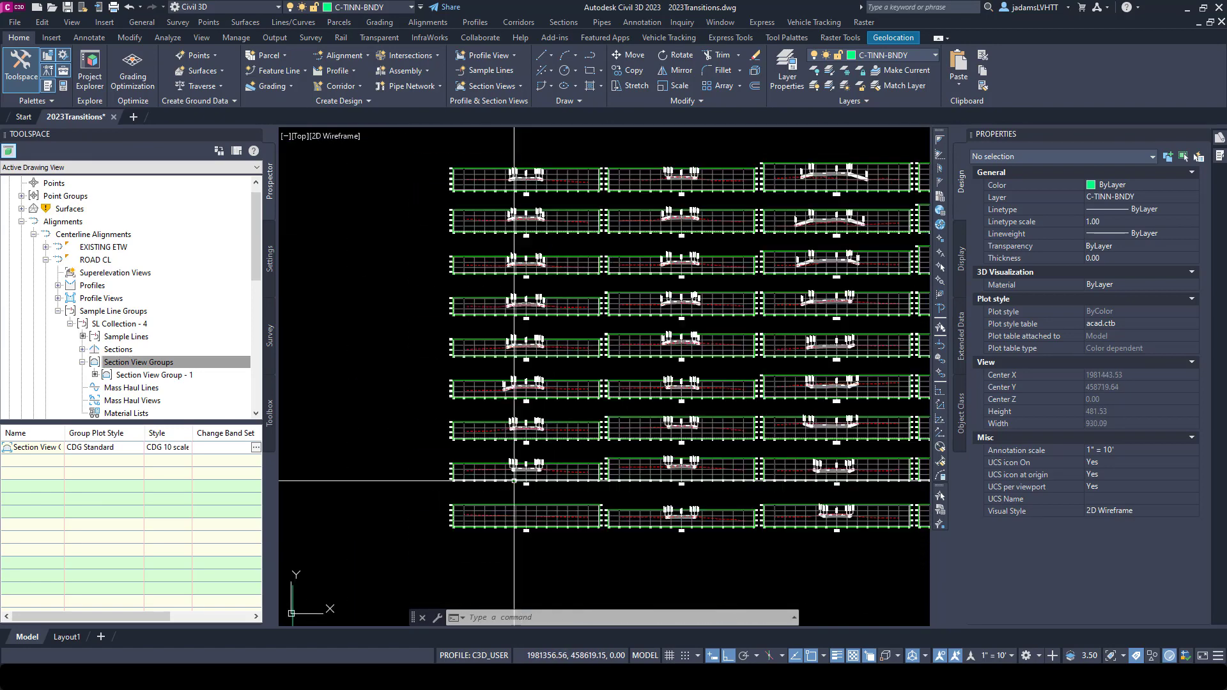
scroll(513, 479, "down", 3)
scroll(513, 460, "down", 2)
scroll(533, 443, "up", 2)
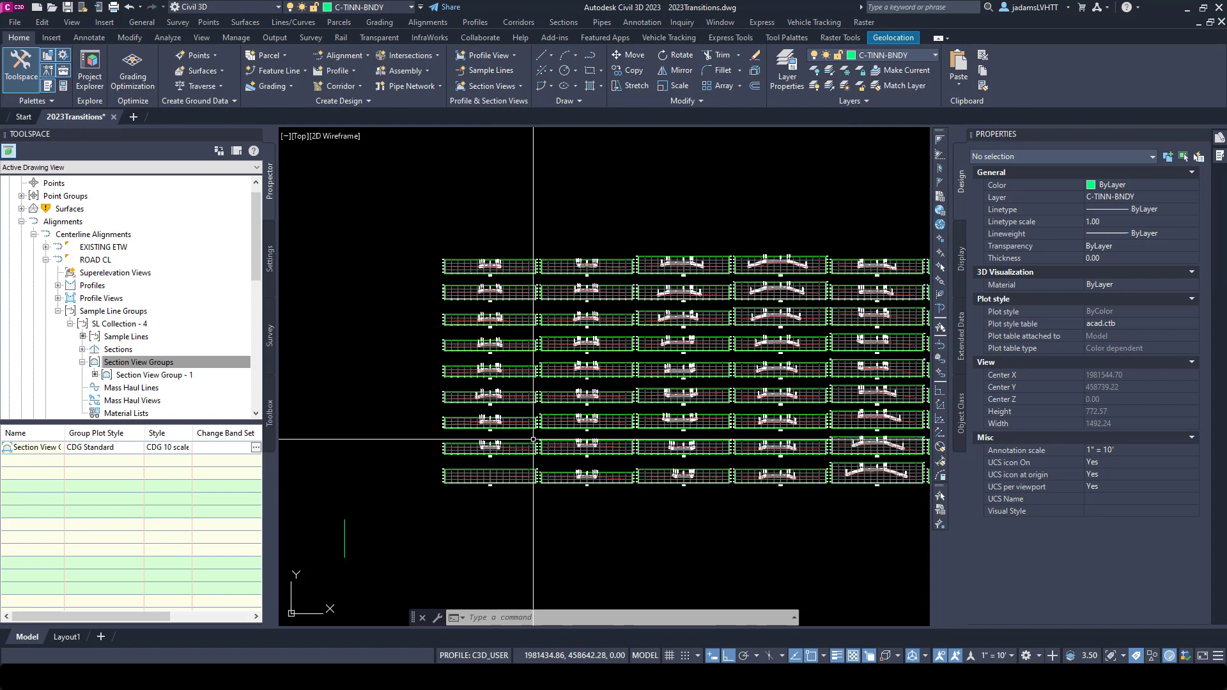
scroll(532, 443, "up", 3)
scroll(460, 422, "up", 4)
scroll(422, 408, "up", 4)
scroll(405, 403, "up", 2)
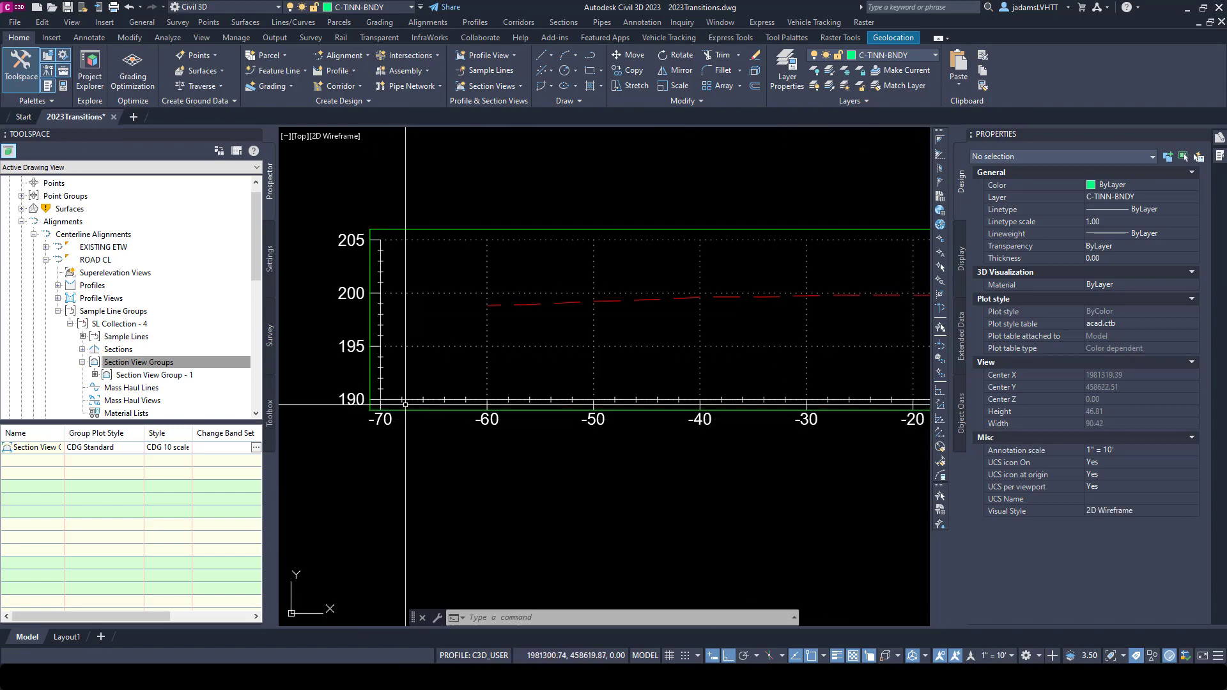
Step: Probe-select section view grids including the 0+50 view, clearing each selection
left_click(486, 227)
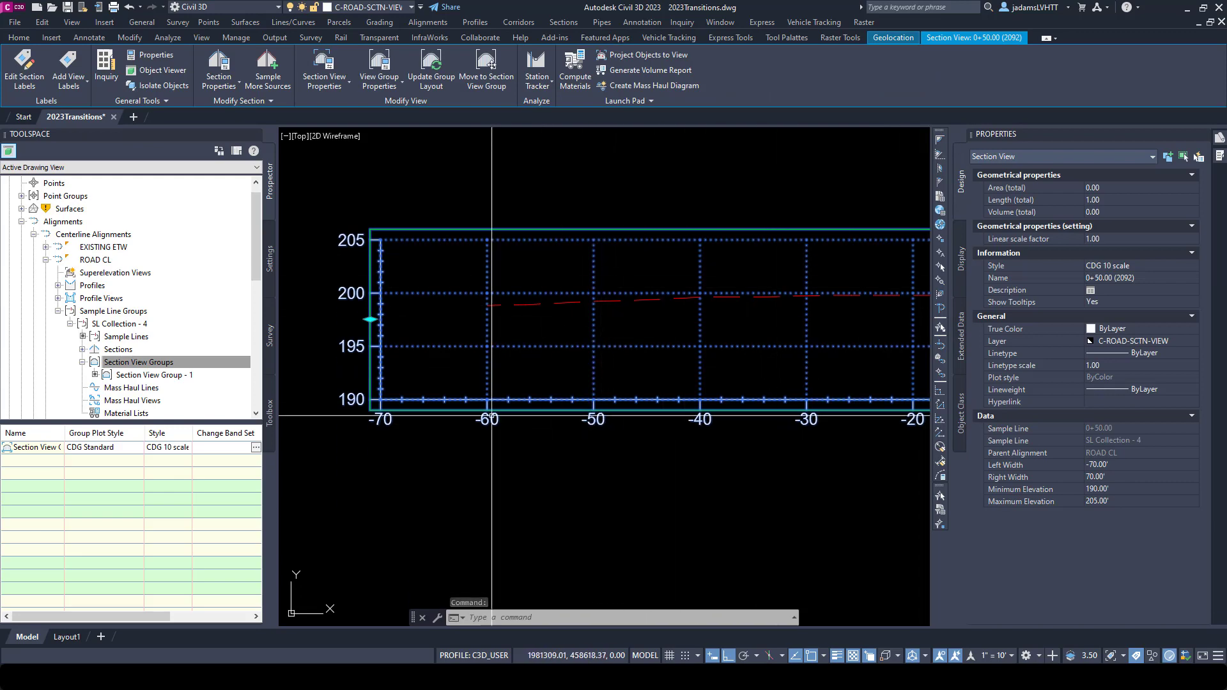
key("Escape")
scroll(499, 403, "down", 3)
left_click(507, 397)
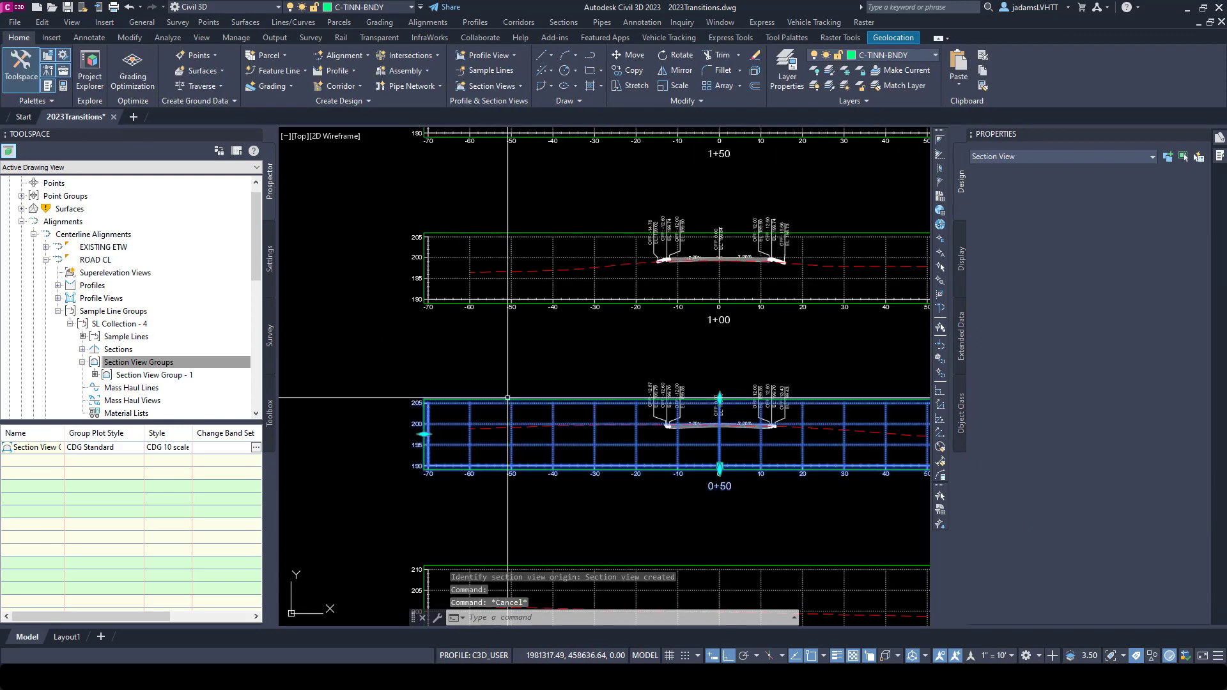
key("Escape")
left_click(540, 227)
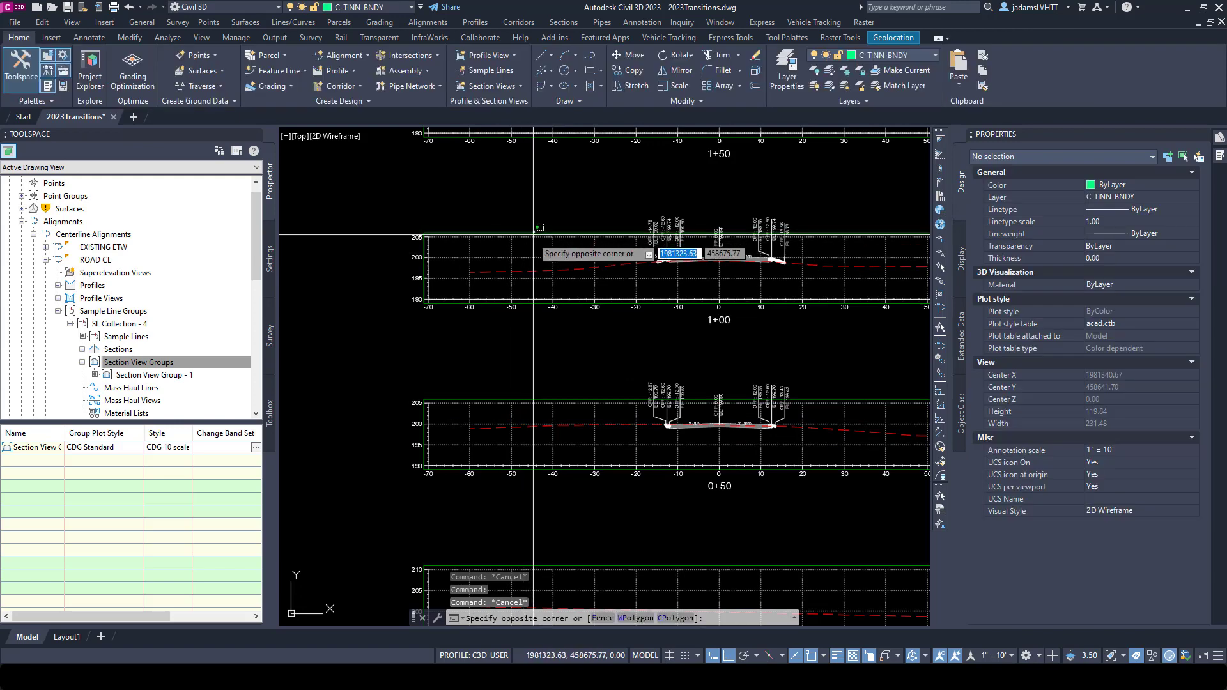
left_click(696, 226)
key("Escape")
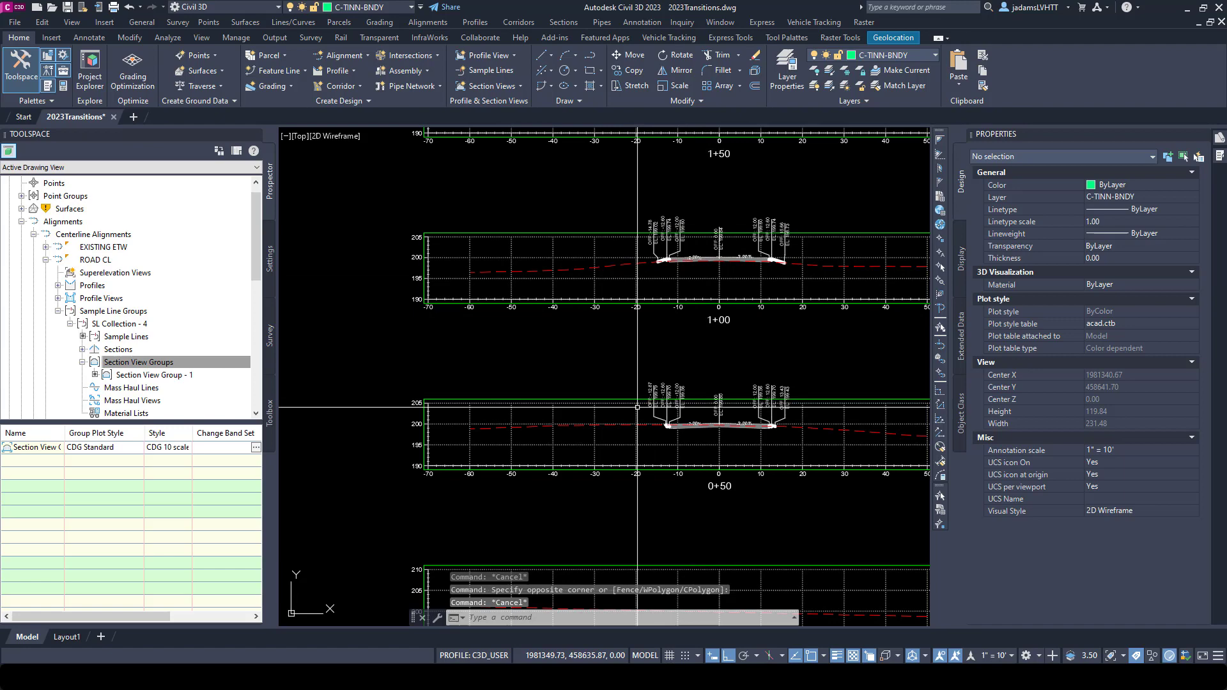
scroll(636, 408, "down", 2)
scroll(674, 394, "up", 2)
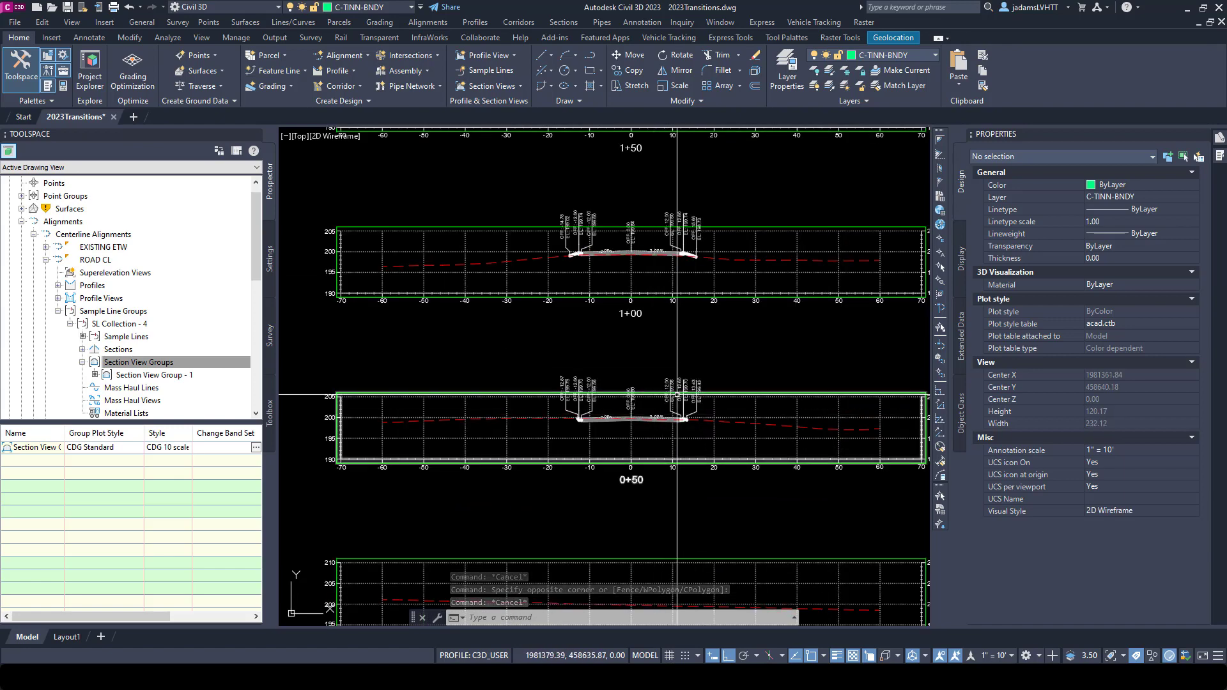
left_click(898, 534)
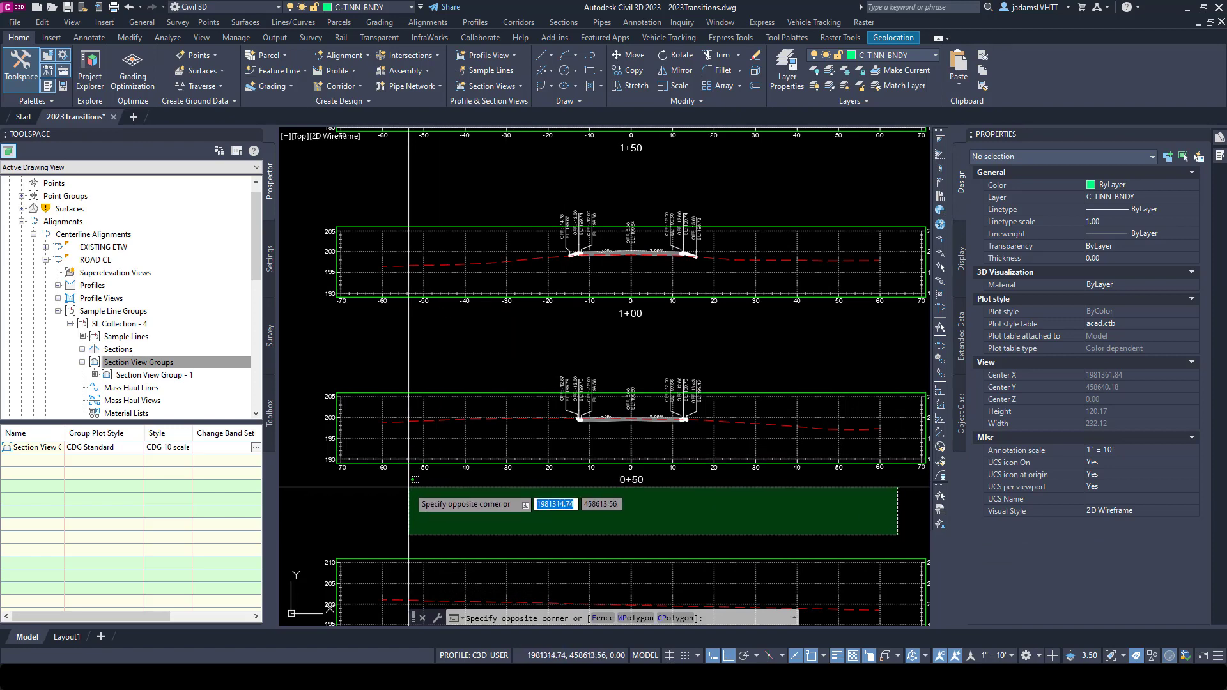
key("Escape")
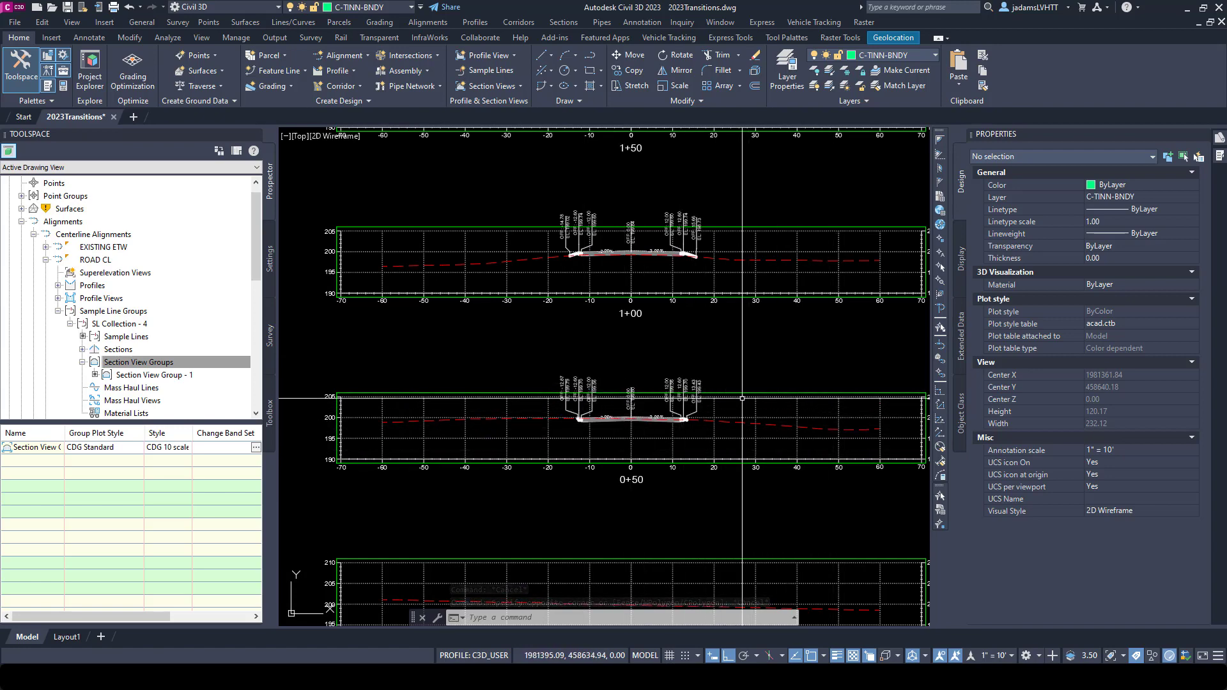
scroll(664, 378, "up", 2)
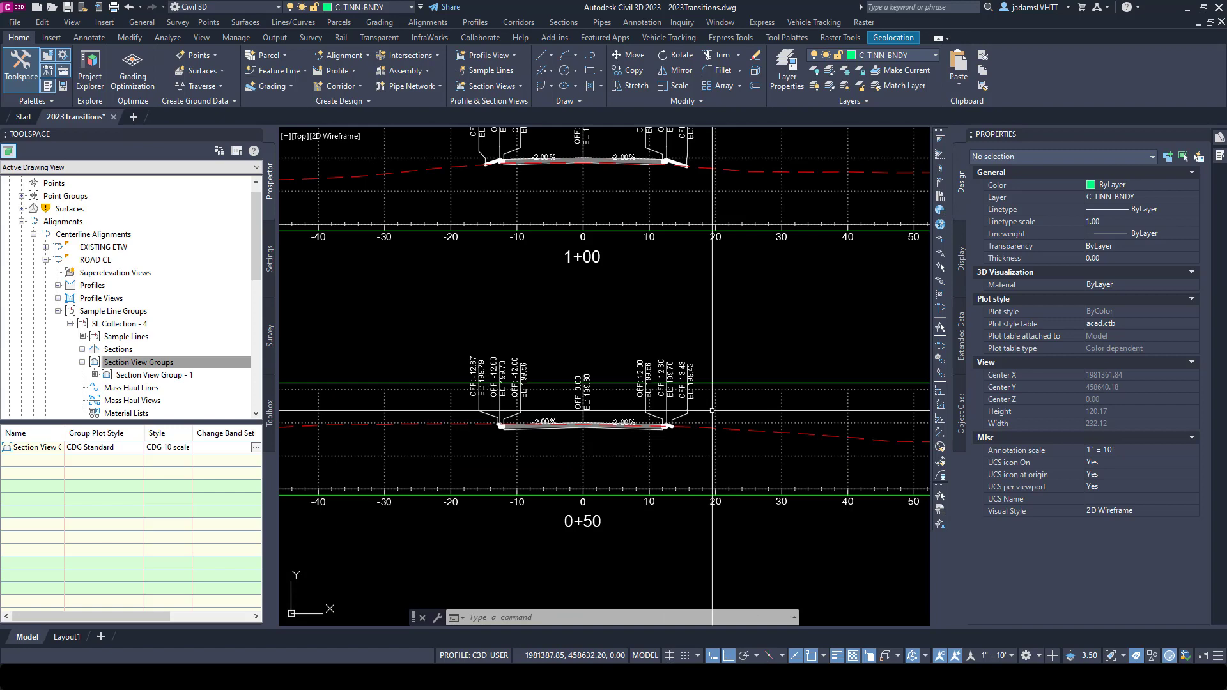
scroll(671, 403, "up", 2)
scroll(684, 455, "up", 1)
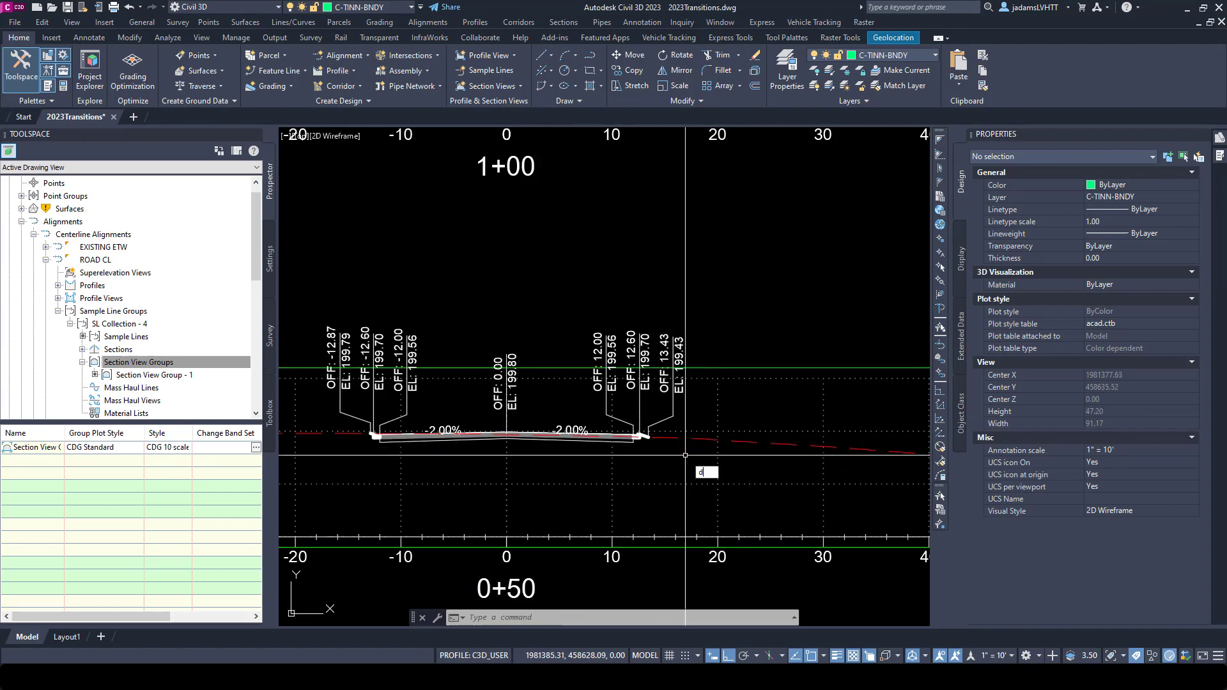
type("c")
Step: Draw a small circle and vertical and horizontal polyline segments below the 0+50 roadway
key("Return")
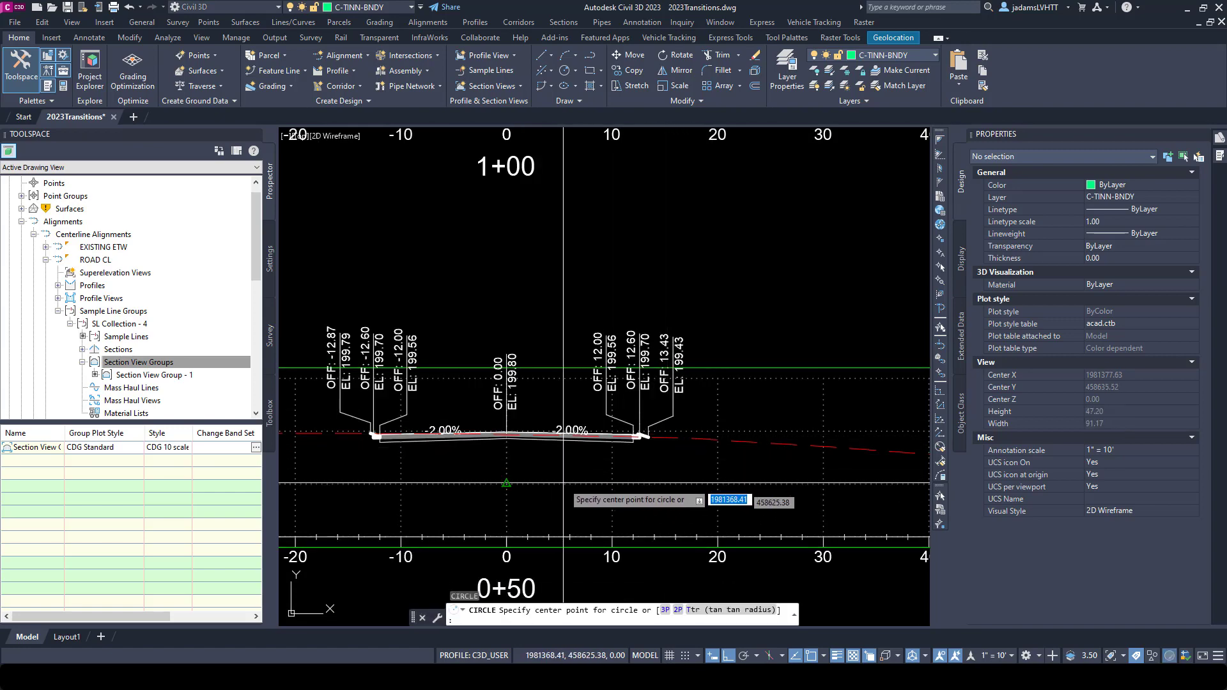
left_click(585, 474)
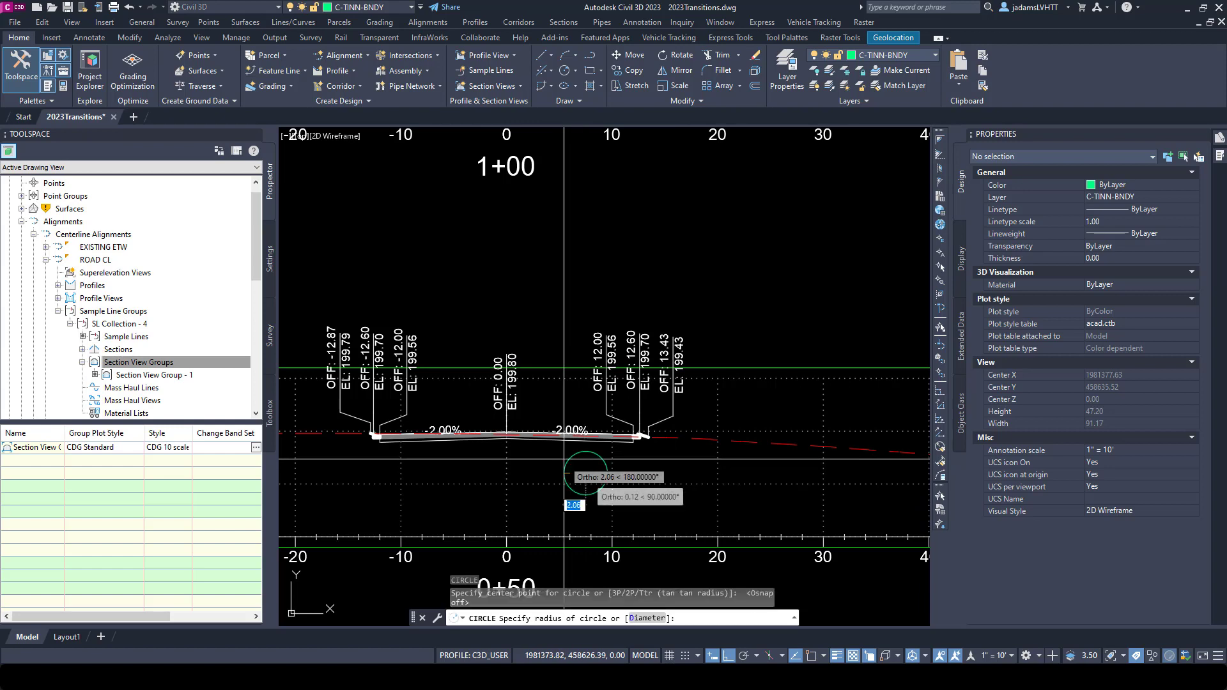
type("pl")
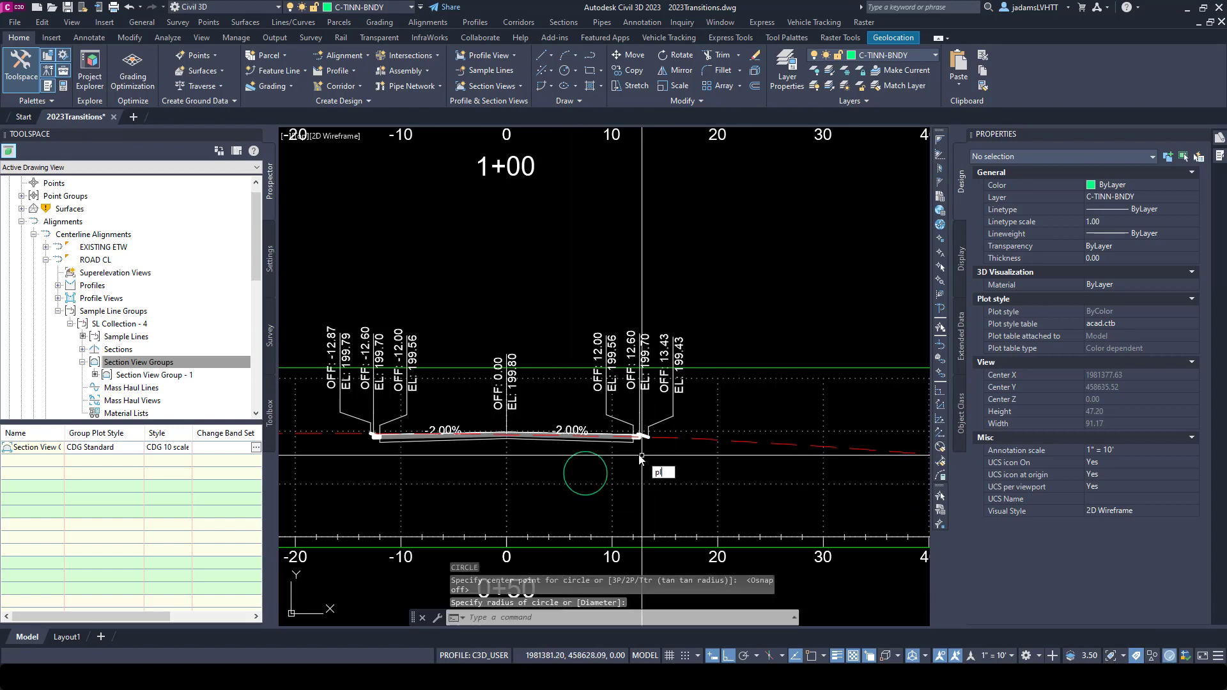
key("Return")
left_click(705, 465)
left_click(705, 388)
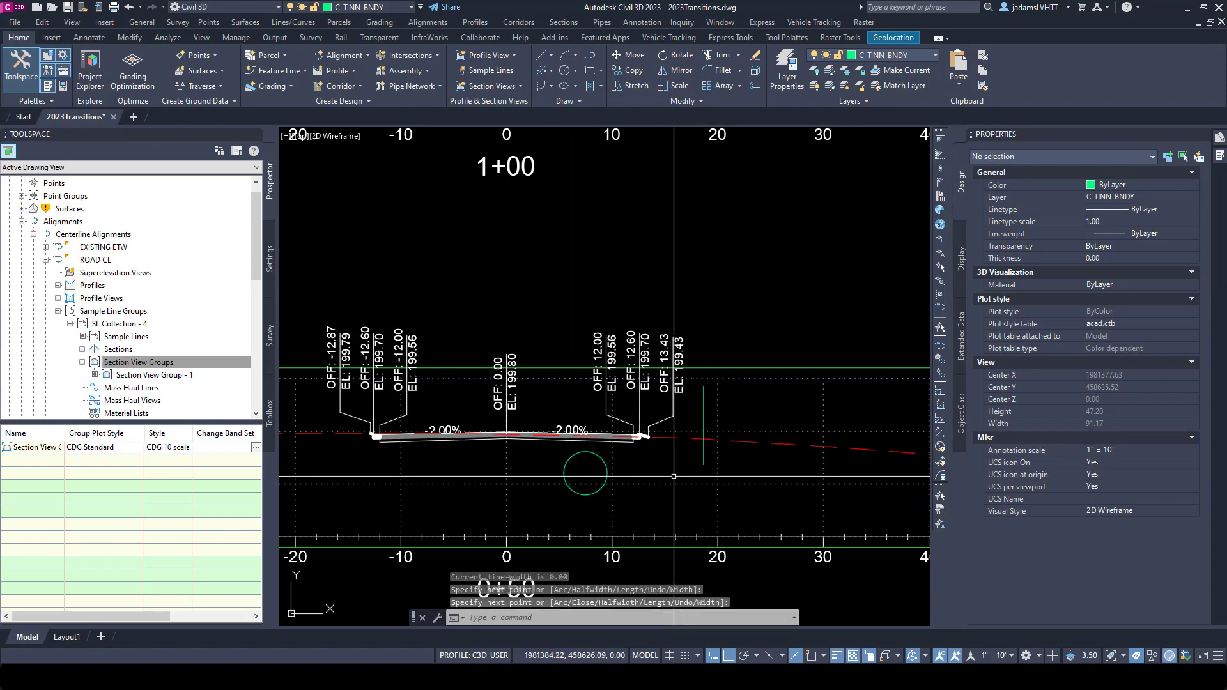
key("Return")
key("Return")
left_click(667, 465)
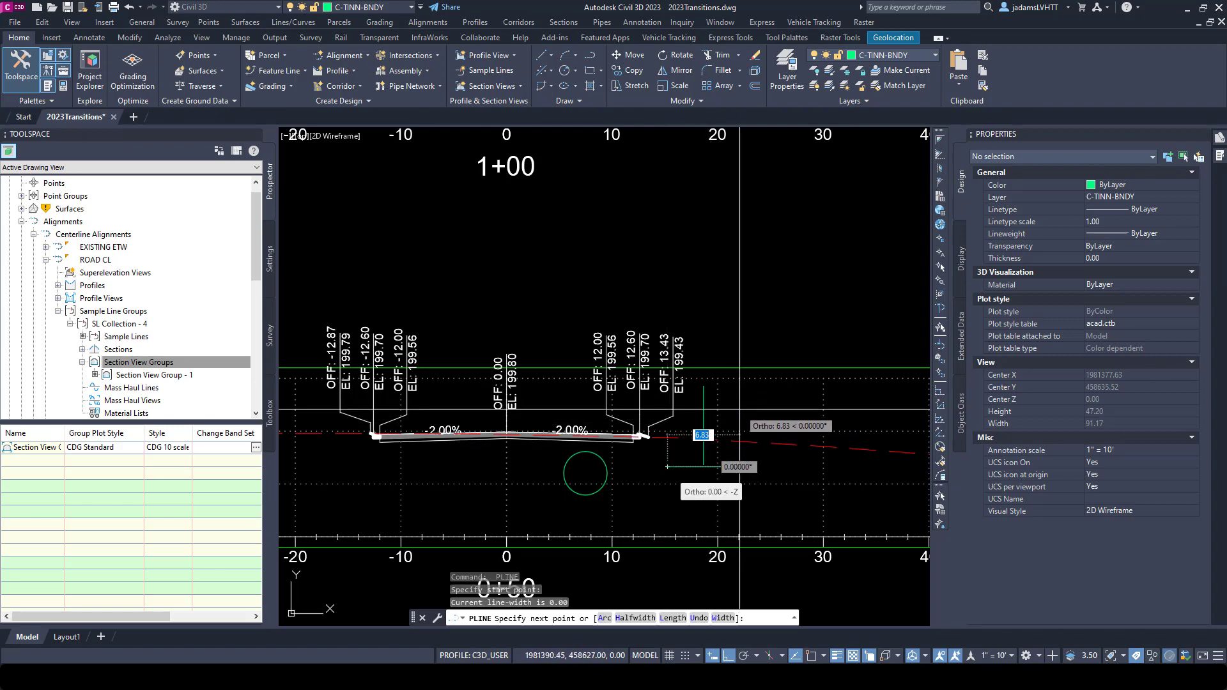
left_click(742, 467)
key("Escape")
scroll(611, 393, "down", 3)
type("m")
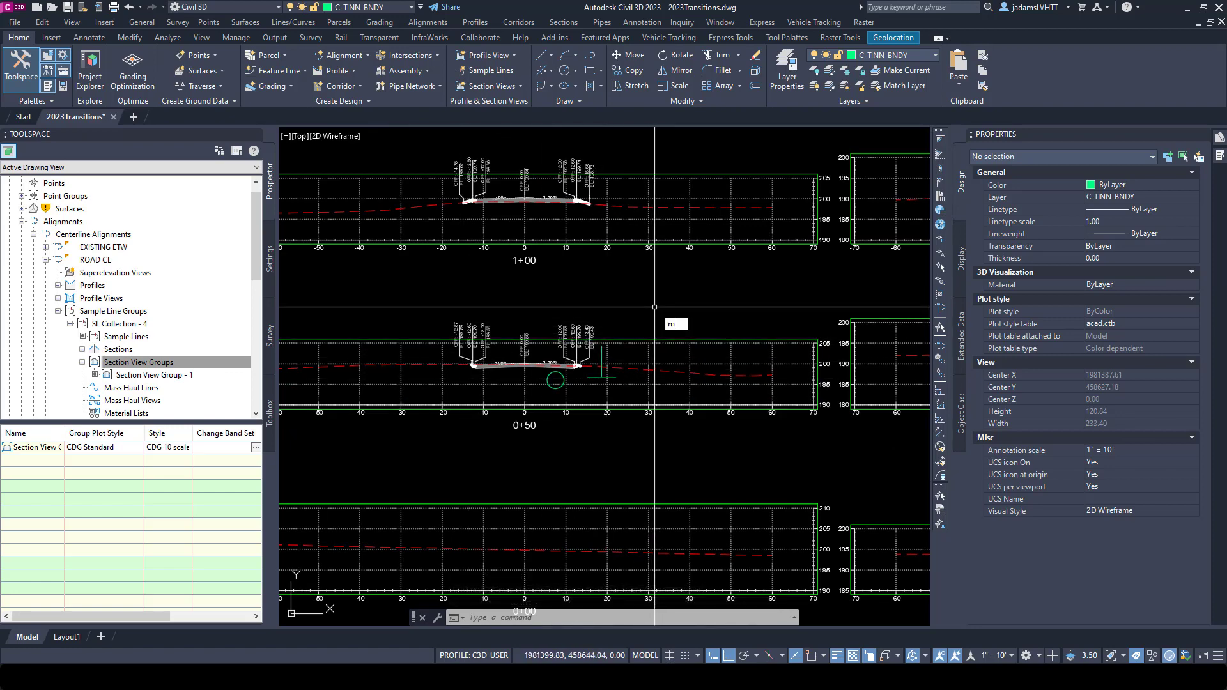
Step: Move the 0+50 section view further left in the drawing
key("Return")
left_click(652, 335)
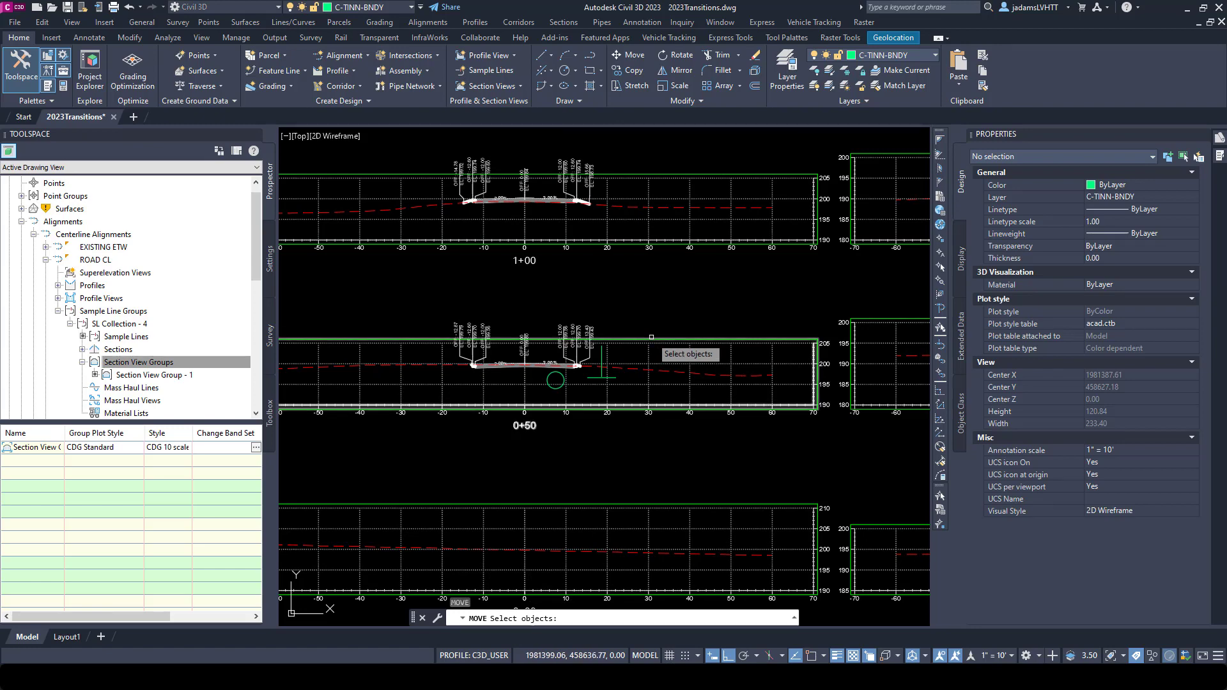
key("Return")
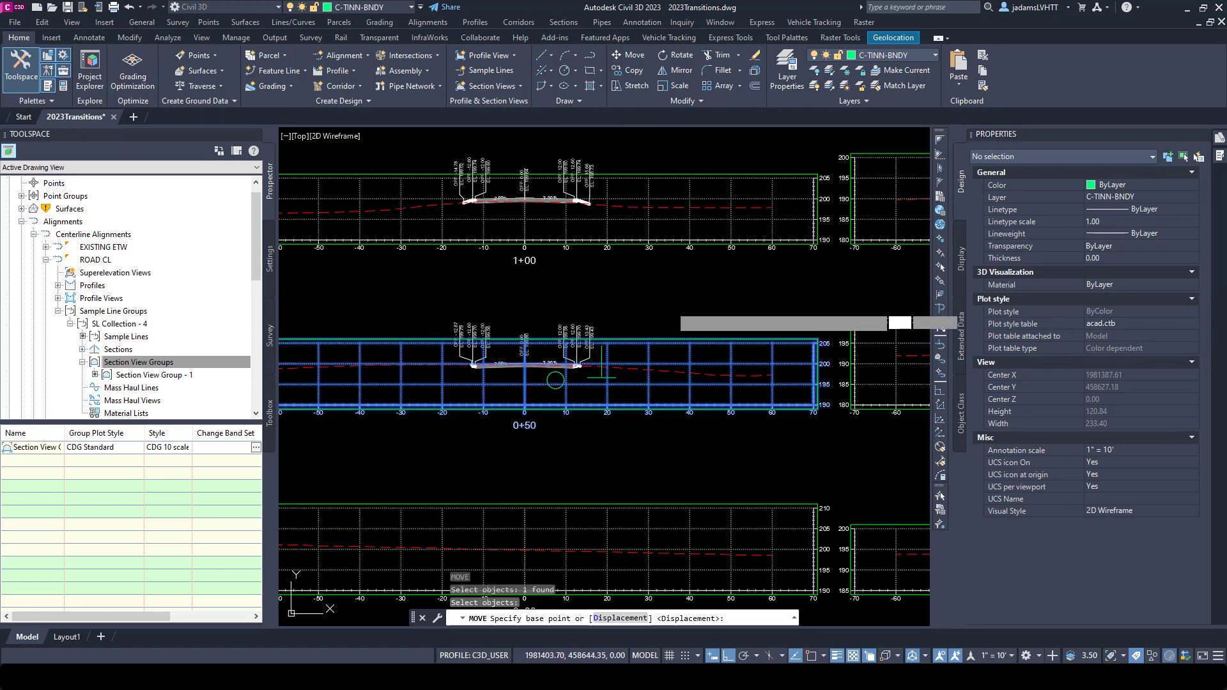
left_click(662, 314)
left_click(484, 315)
key("Escape")
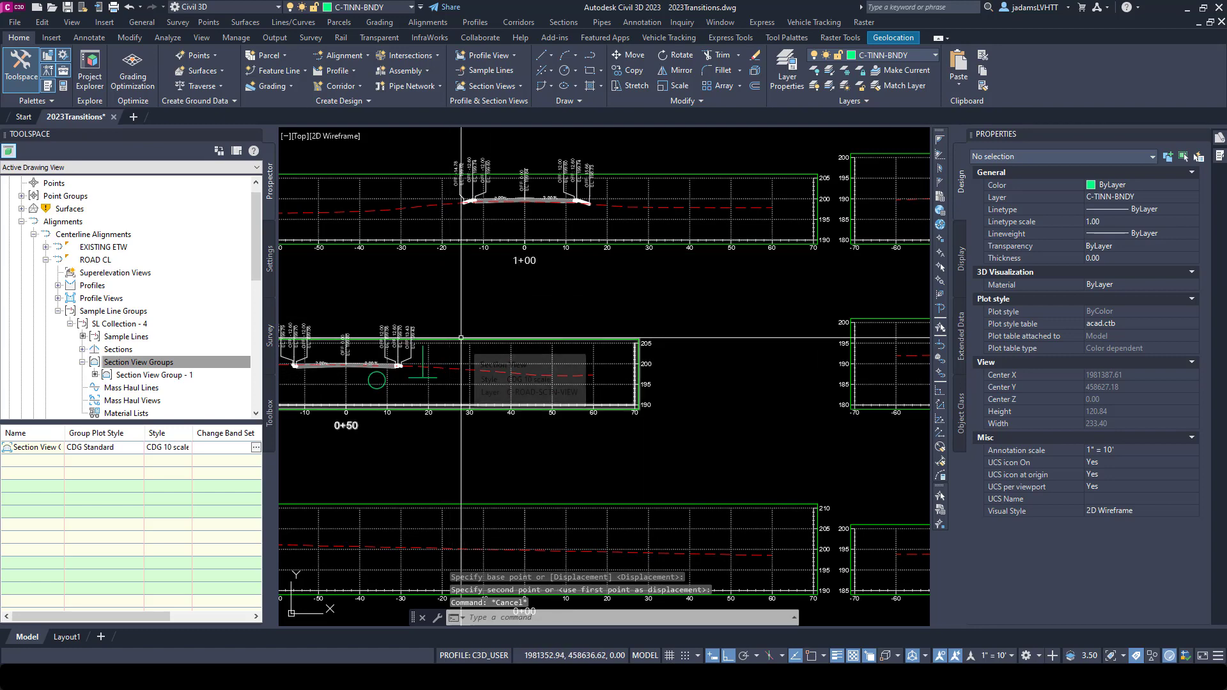
scroll(461, 337, "down", 2)
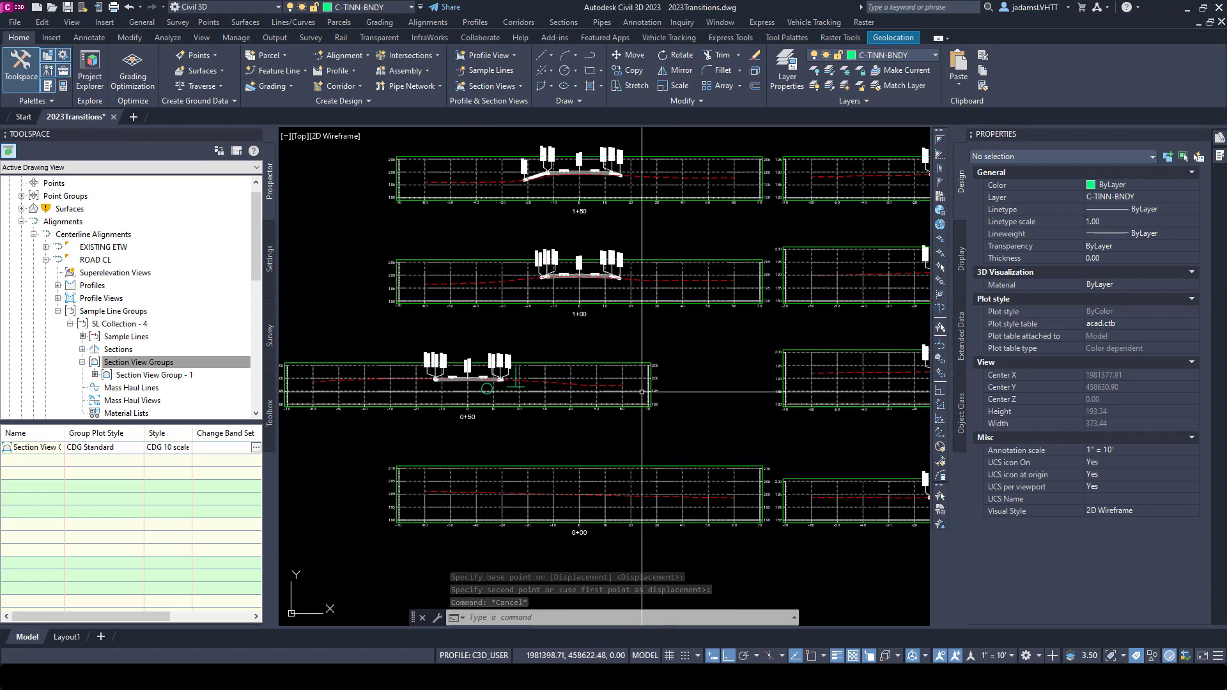
scroll(487, 366, "up", 1)
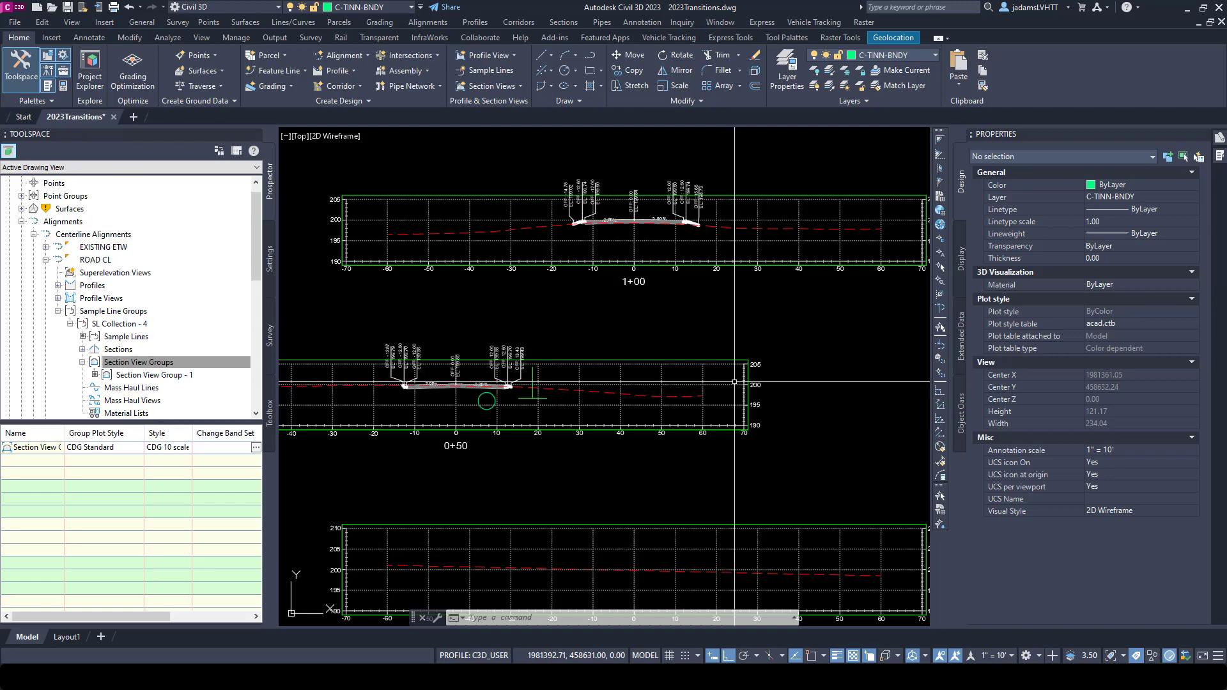
scroll(614, 383, "down", 3)
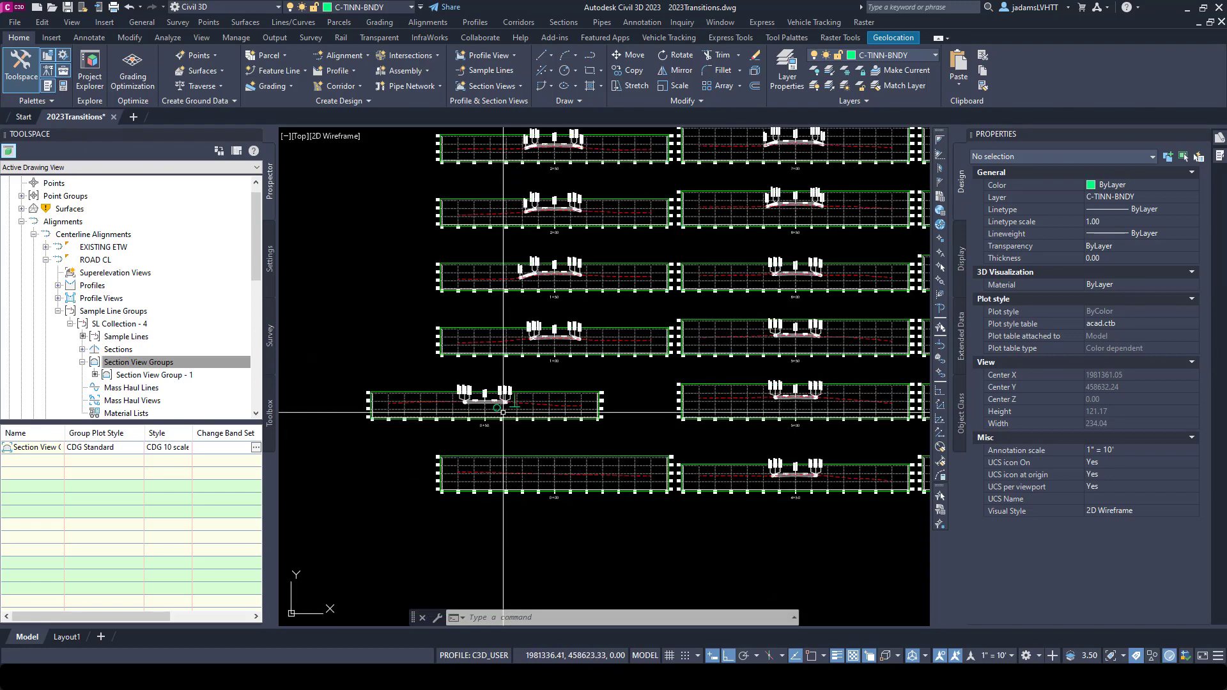
scroll(579, 395, "down", 2)
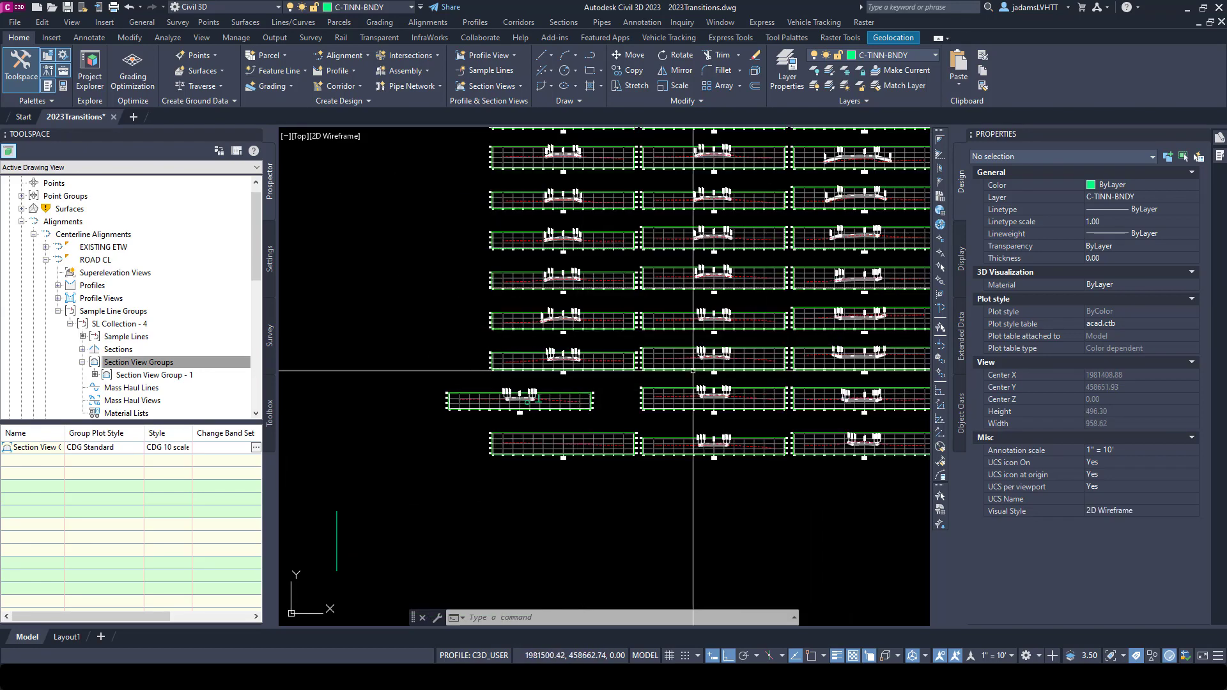
scroll(693, 371, "up", 2)
scroll(576, 364, "up", 2)
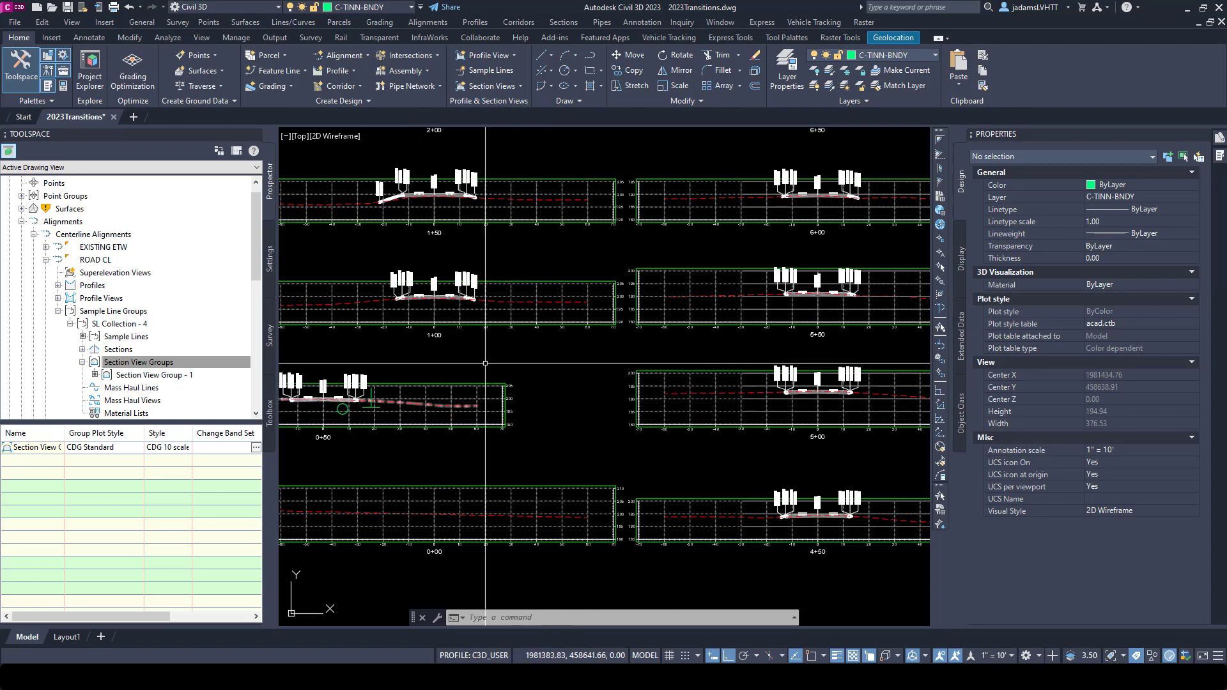
scroll(535, 365, "down", 2)
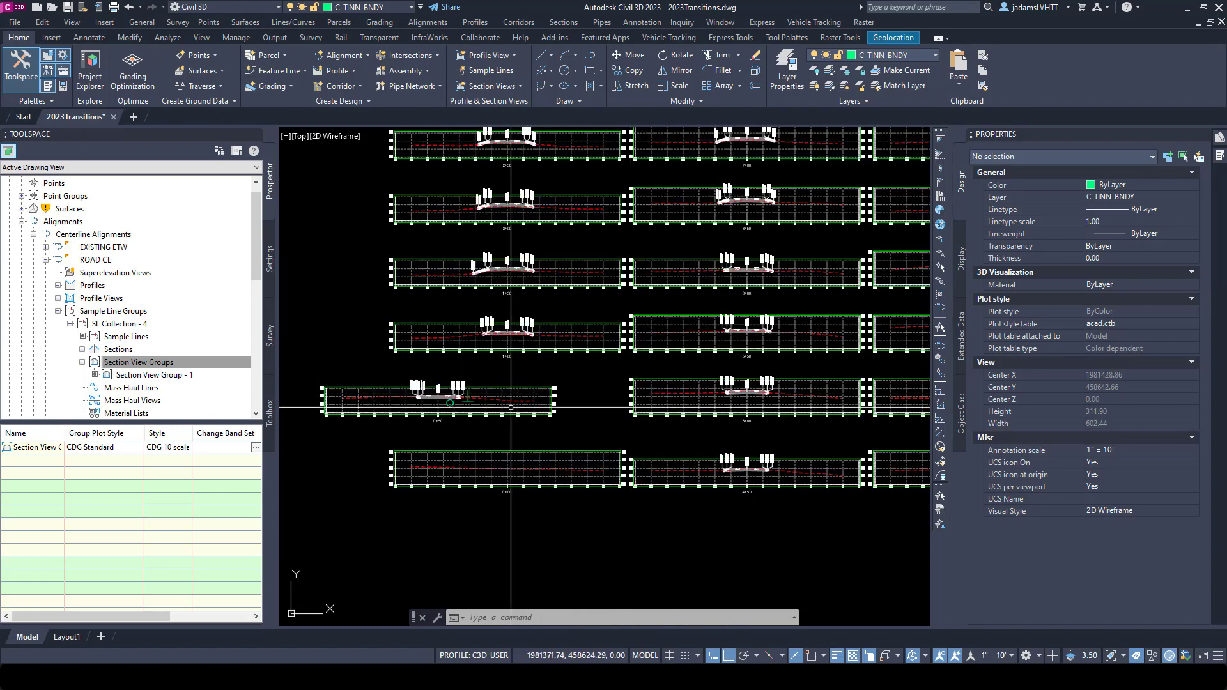
scroll(511, 407, "up", 3)
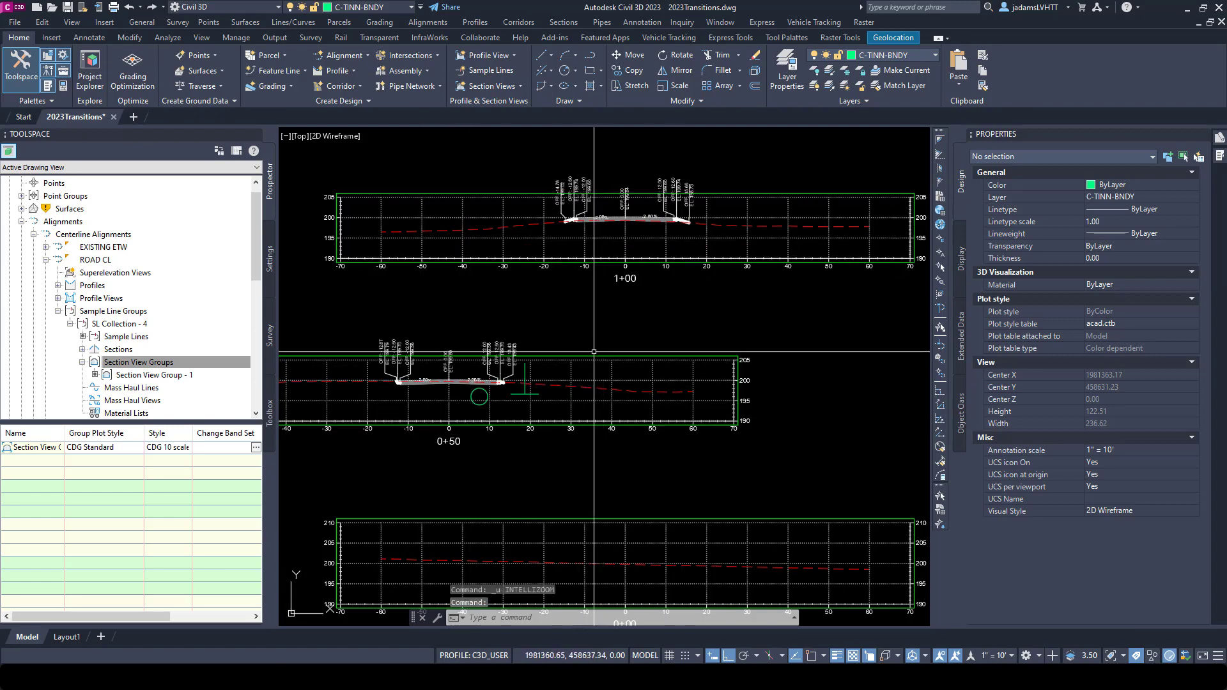
scroll(593, 352, "down", 2)
scroll(568, 374, "down", 1)
scroll(567, 374, "up", 4)
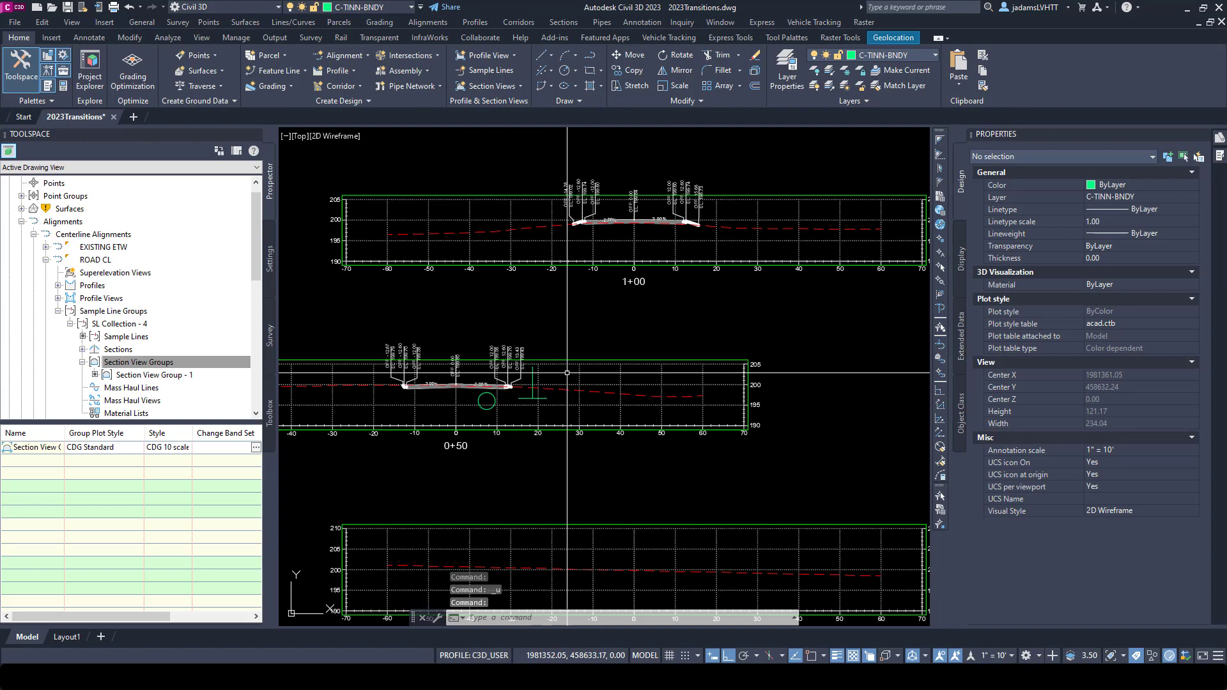
Step: Pan to neighbouring section views and switch Toolspace to the Settings tree
middle_click_drag(569, 352, 633, 326)
scroll(567, 352, "up", 1)
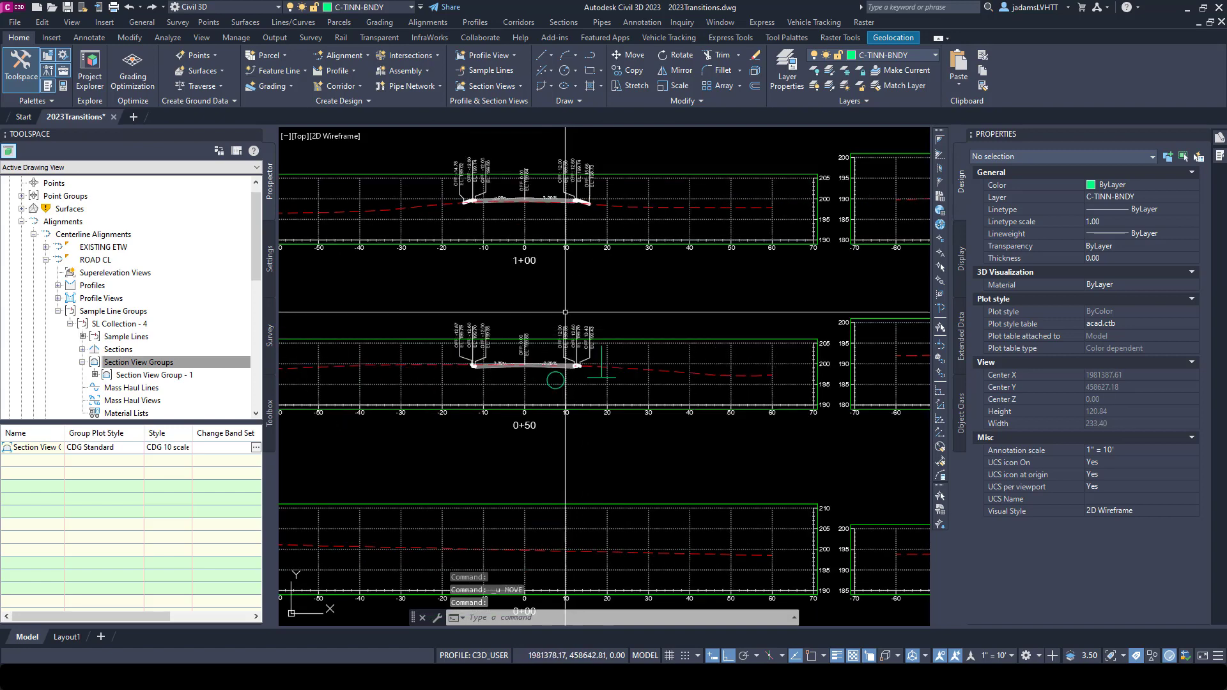
left_click(268, 248)
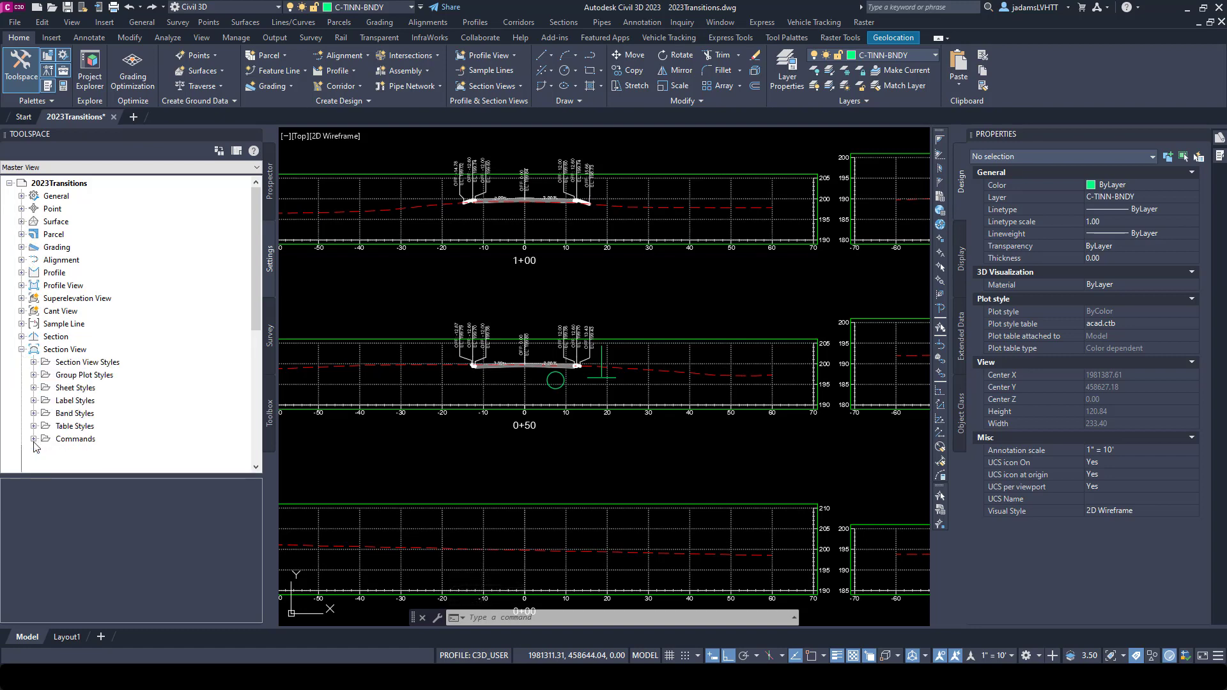
Step: Set CreateMultipleSectionView drafting buffers to 0.5 on all four sides of the grid
left_click(35, 439)
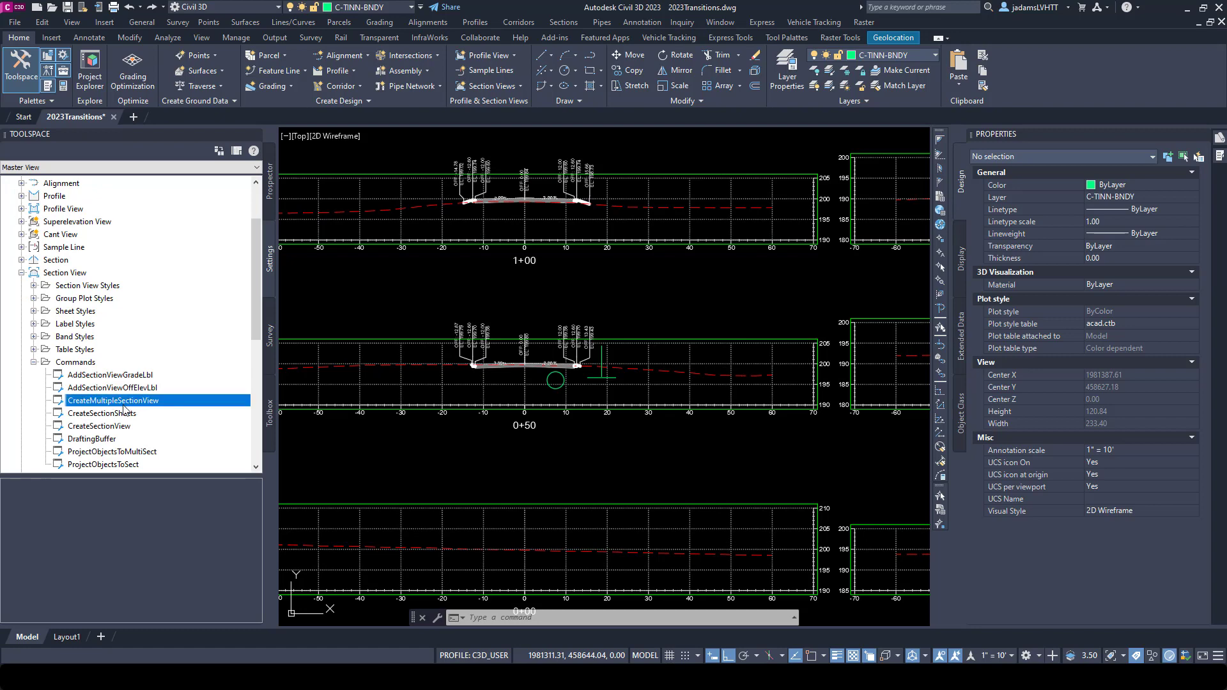
double_click(101, 413)
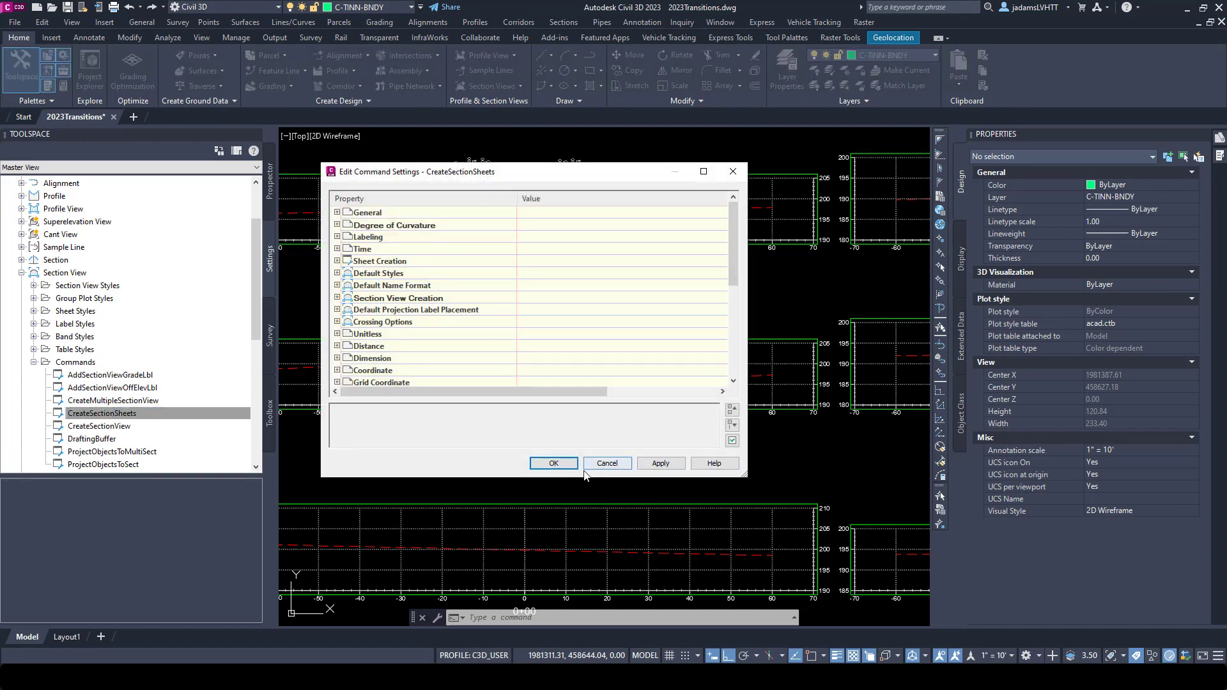
left_click(605, 464)
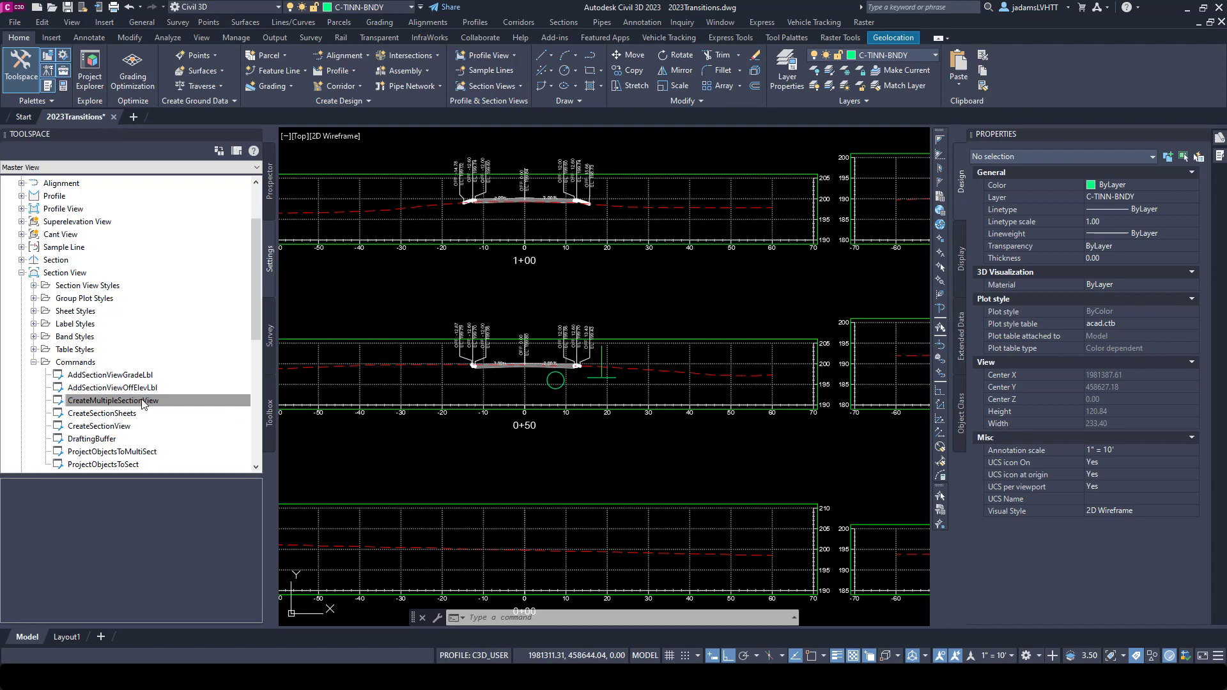
double_click(114, 402)
type(".5")
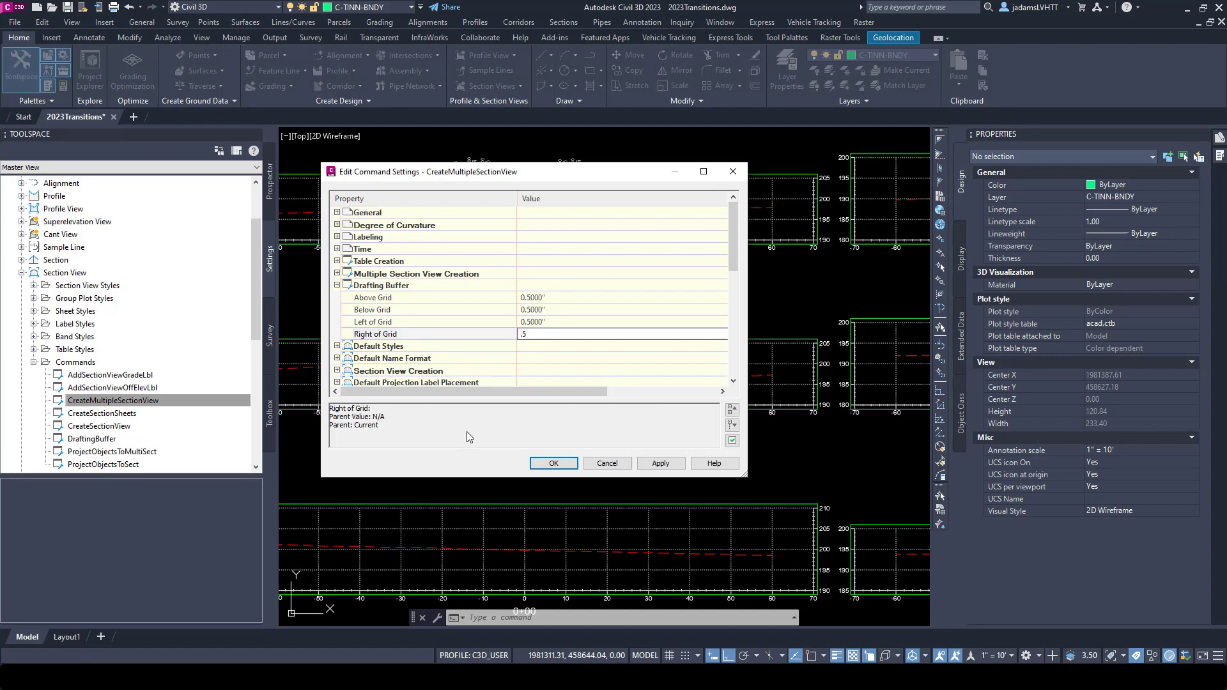
left_click(554, 463)
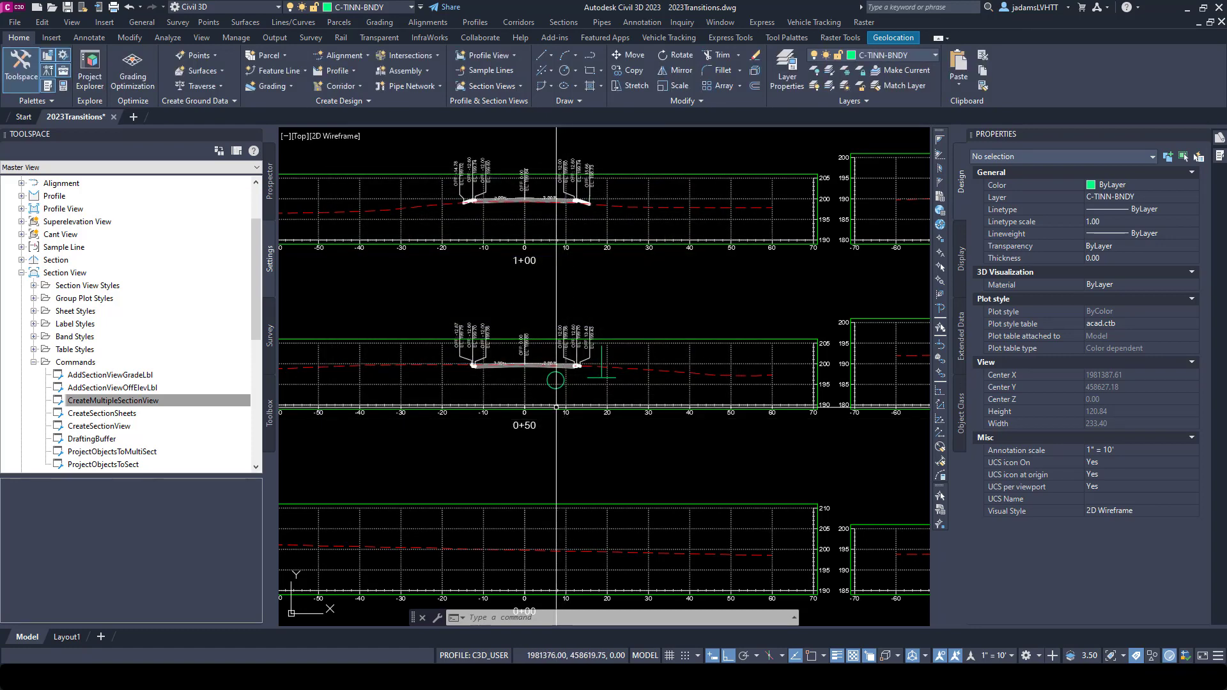
scroll(610, 395, "down", 2)
scroll(611, 395, "up", 2)
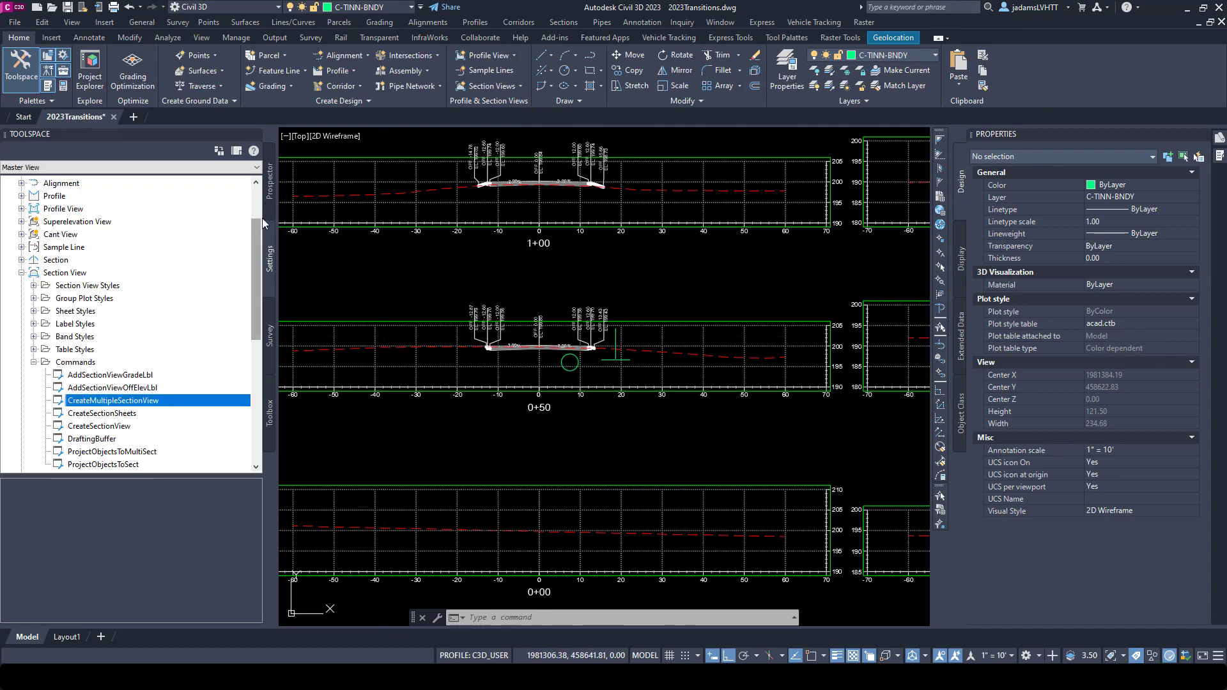
Step: Delete Section View Group - 1 from Prospector along with its manually placed objects
left_click(269, 182)
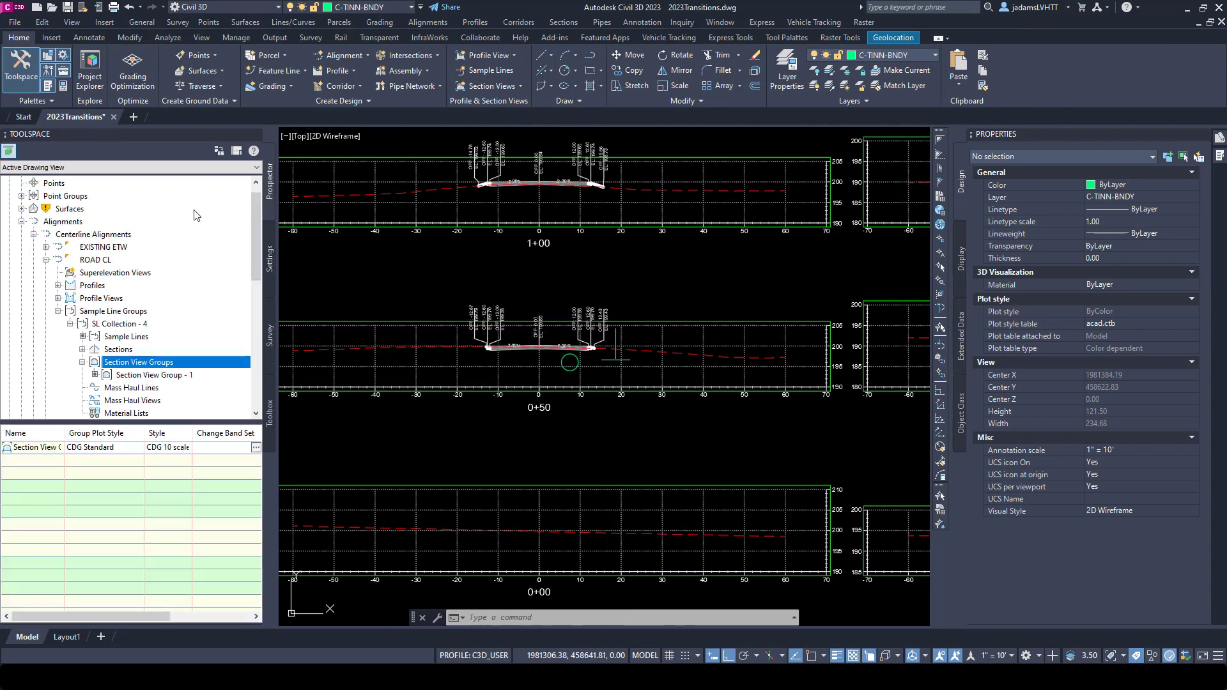
left_click(152, 375)
right_click(152, 375)
left_click(179, 413)
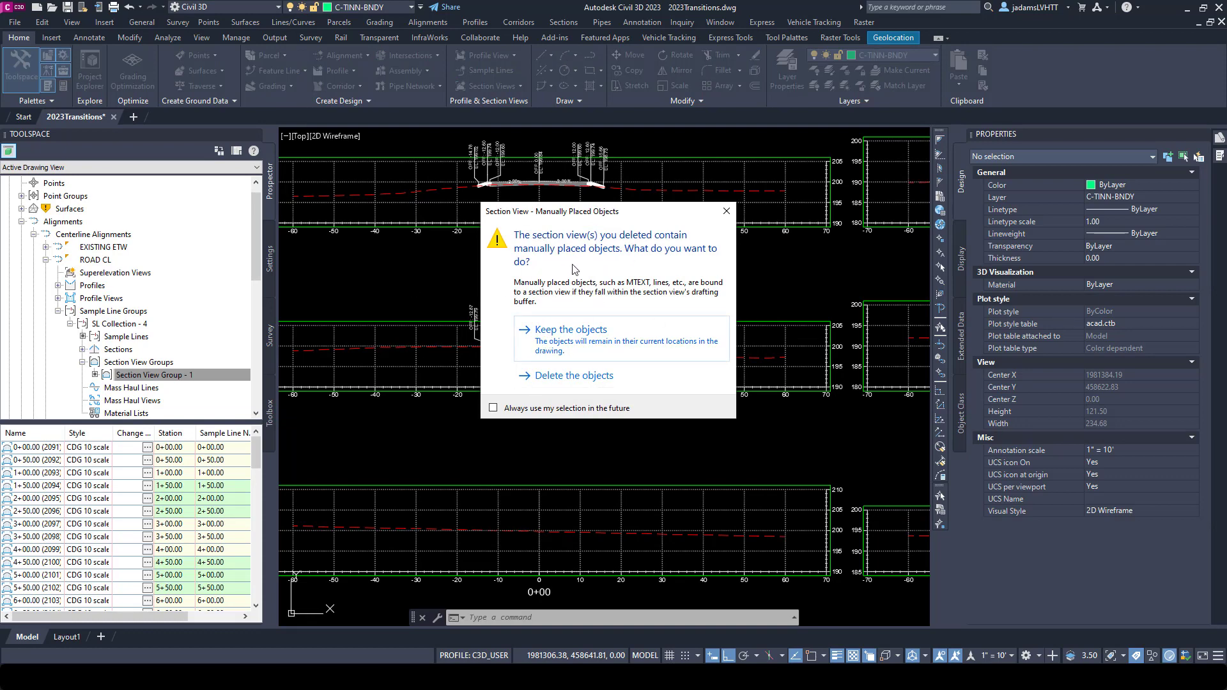
left_click(574, 375)
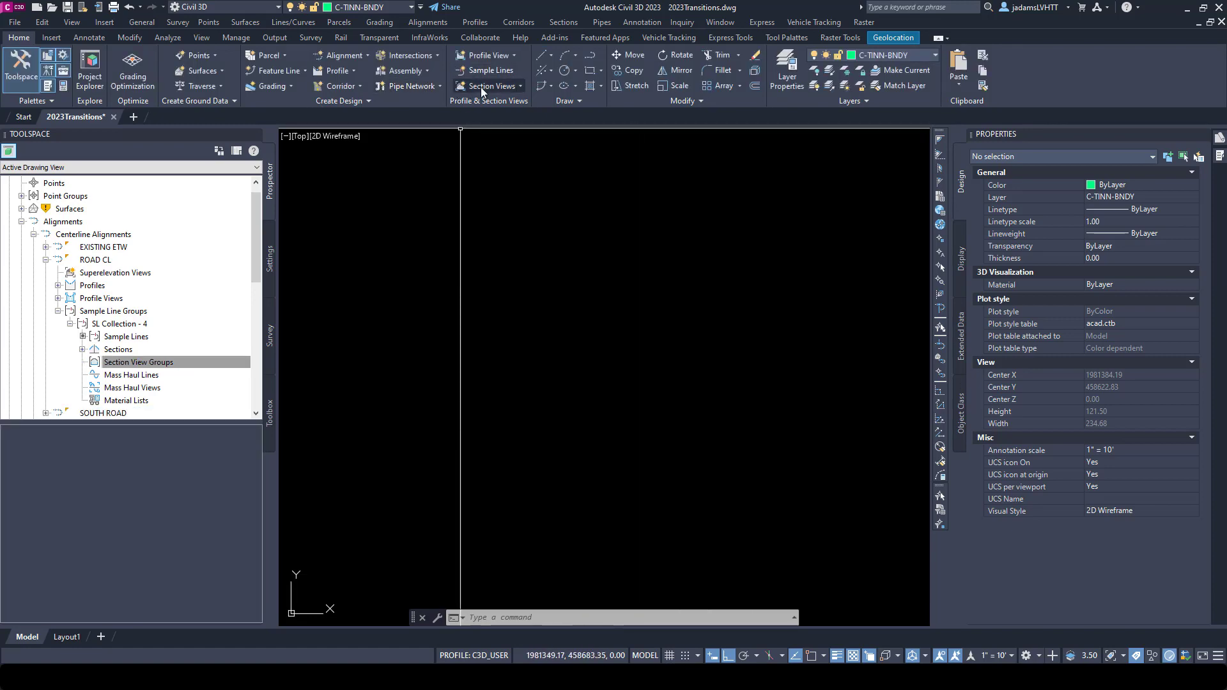
Step: Create multiple section views with draft placement and pick the origin for the new group
left_click(489, 86)
left_click(499, 106)
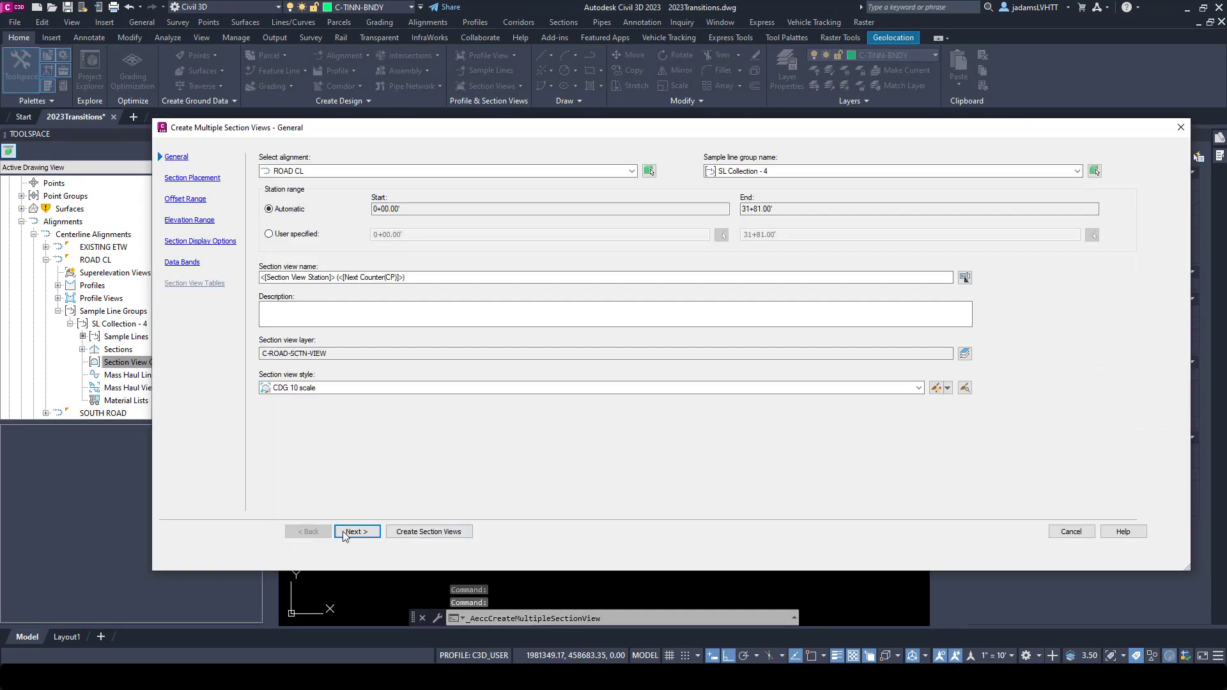
left_click(193, 178)
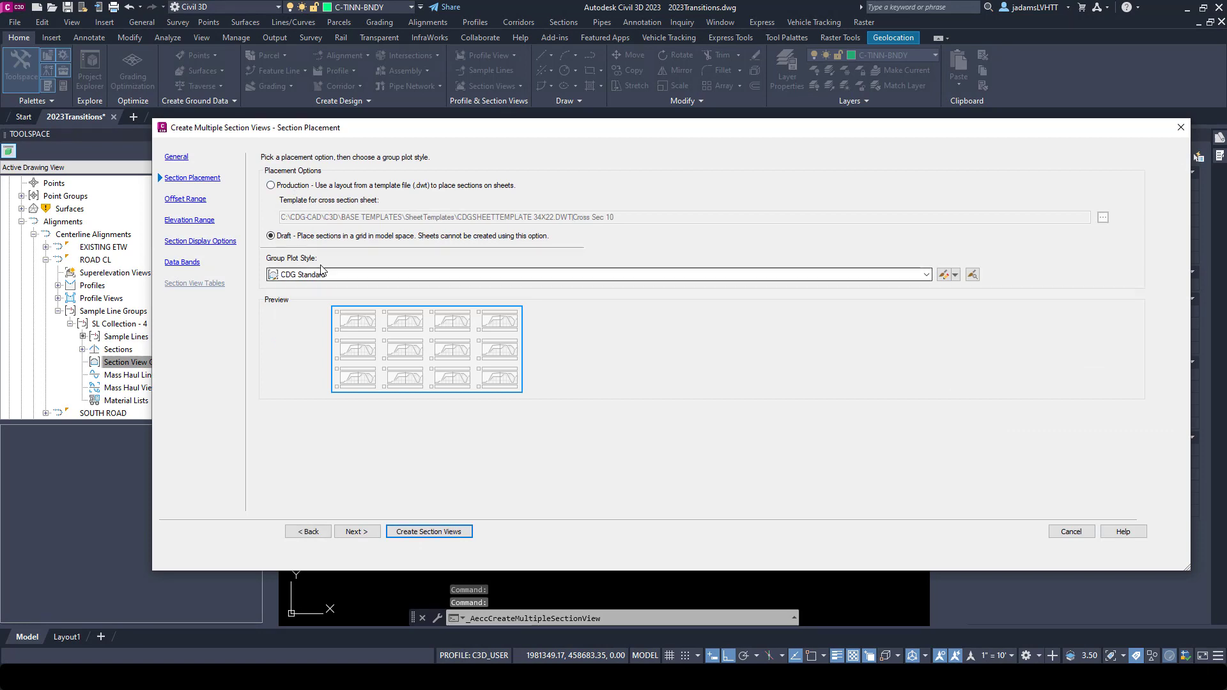
left_click(429, 531)
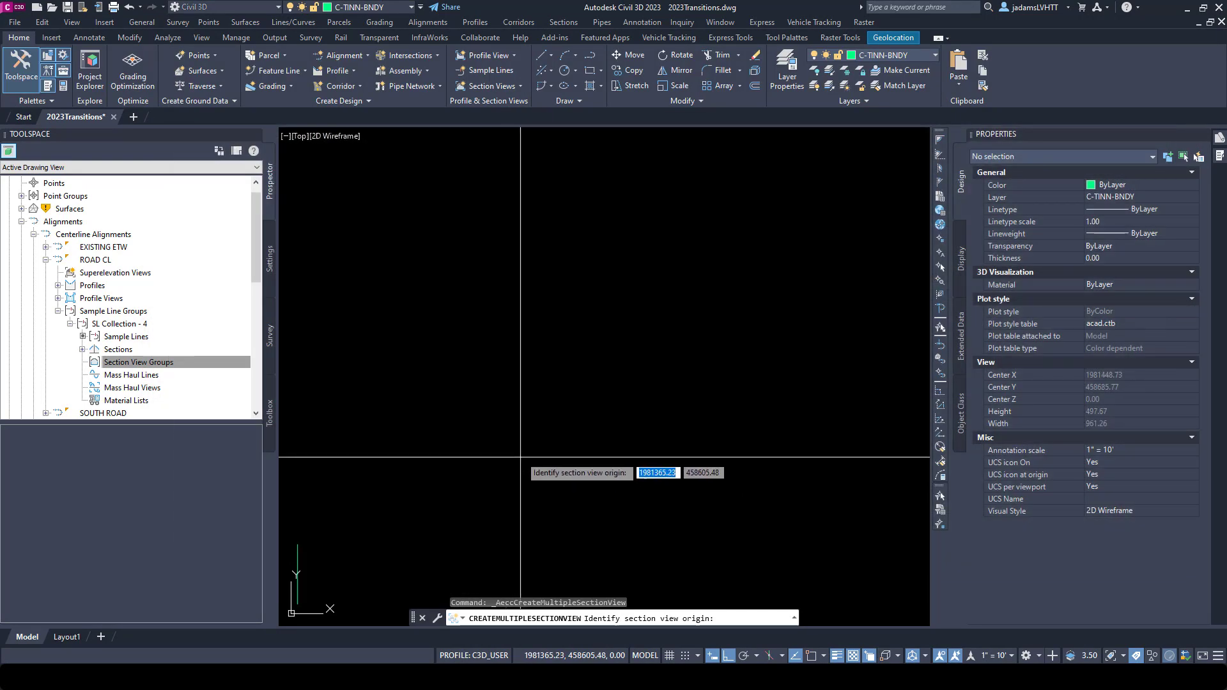
left_click(525, 473)
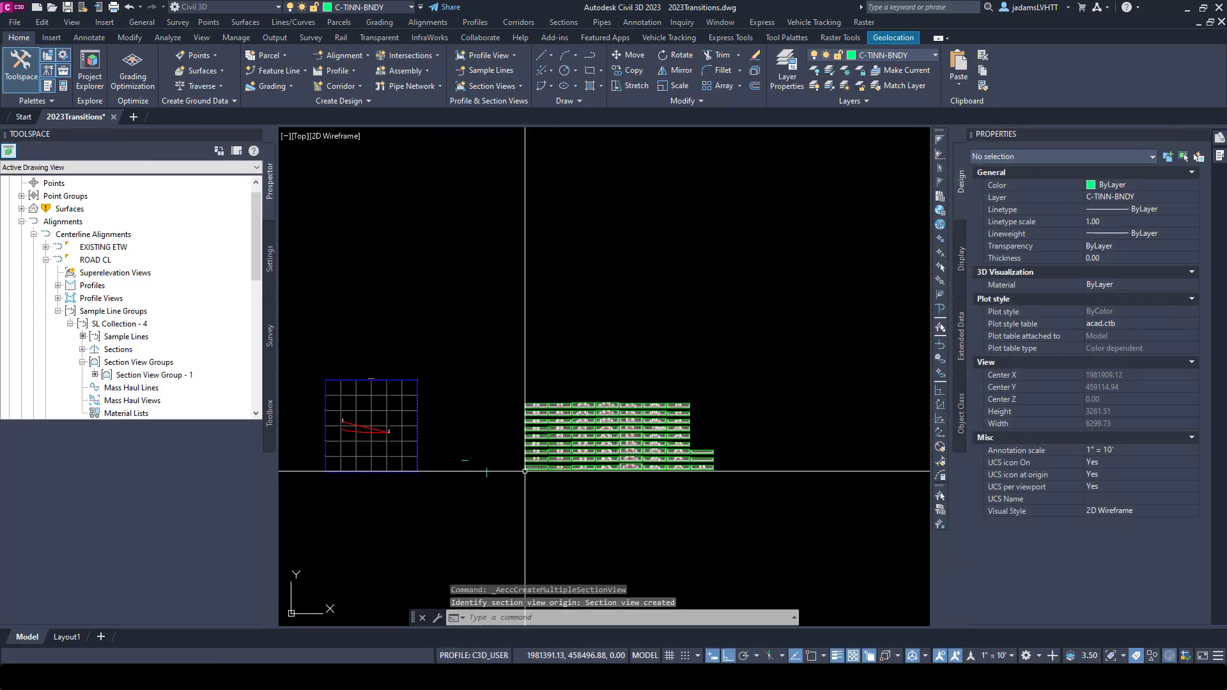
scroll(340, 493, "up", 5)
scroll(460, 383, "up", 5)
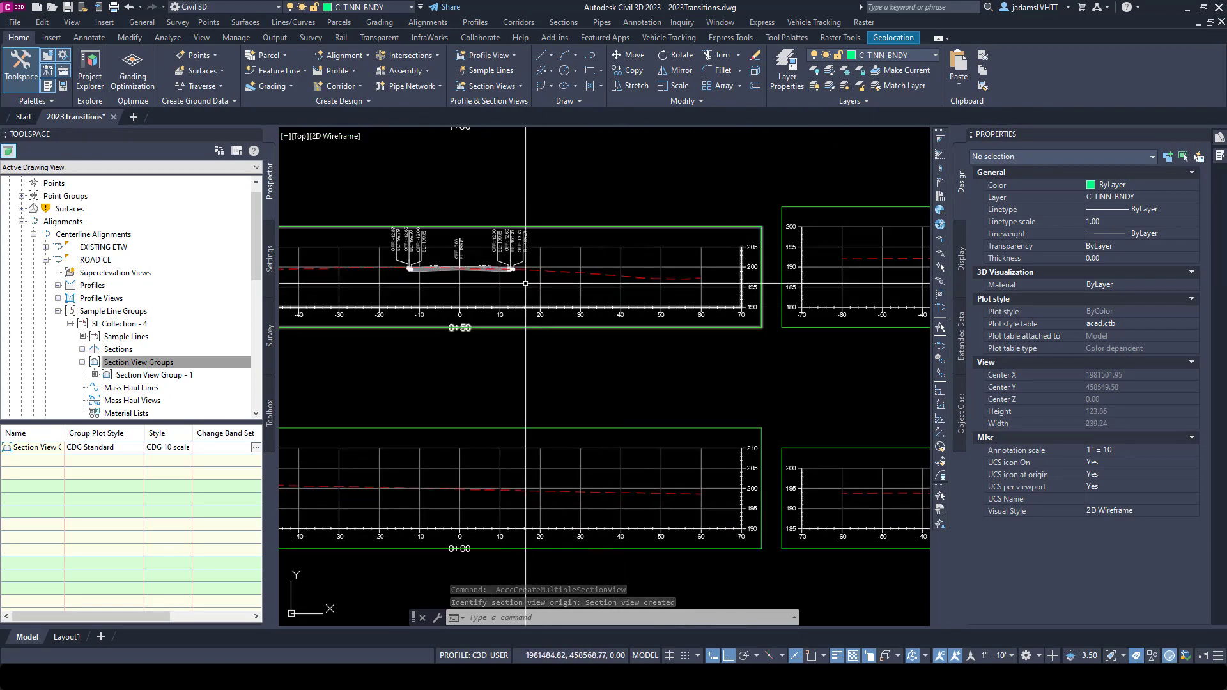
scroll(493, 343, "down", 2)
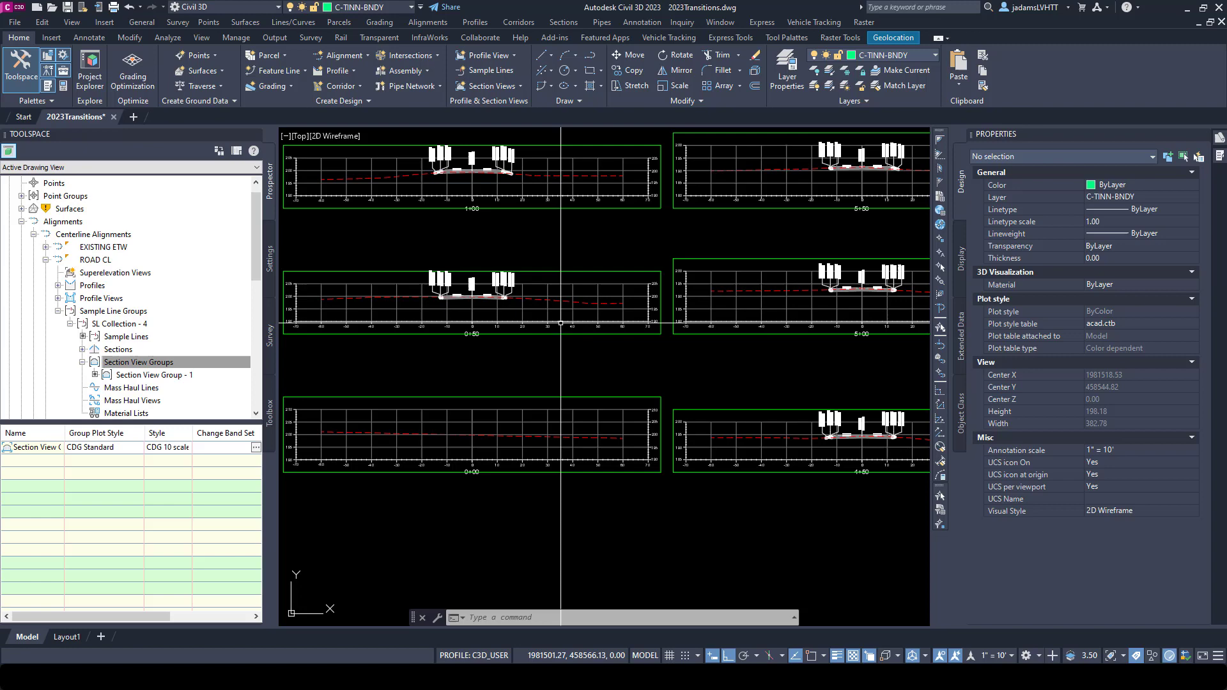
scroll(595, 326, "down", 2)
scroll(668, 306, "up", 4)
scroll(668, 305, "down", 5)
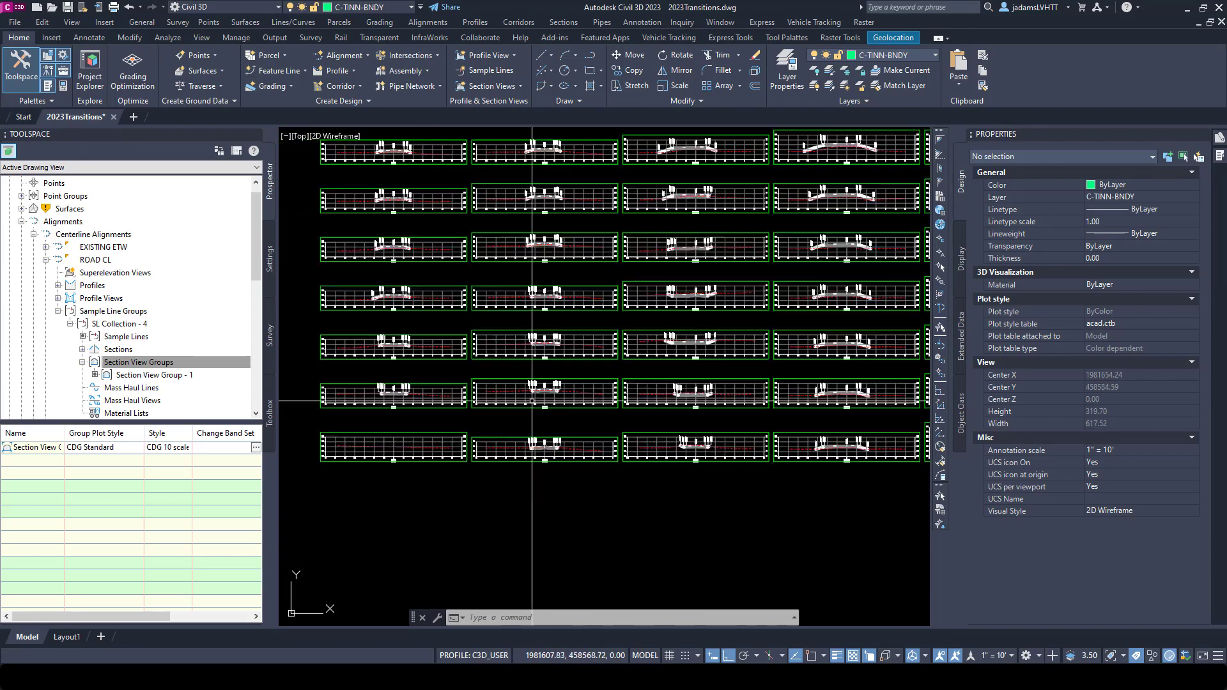
scroll(671, 363, "up", 3)
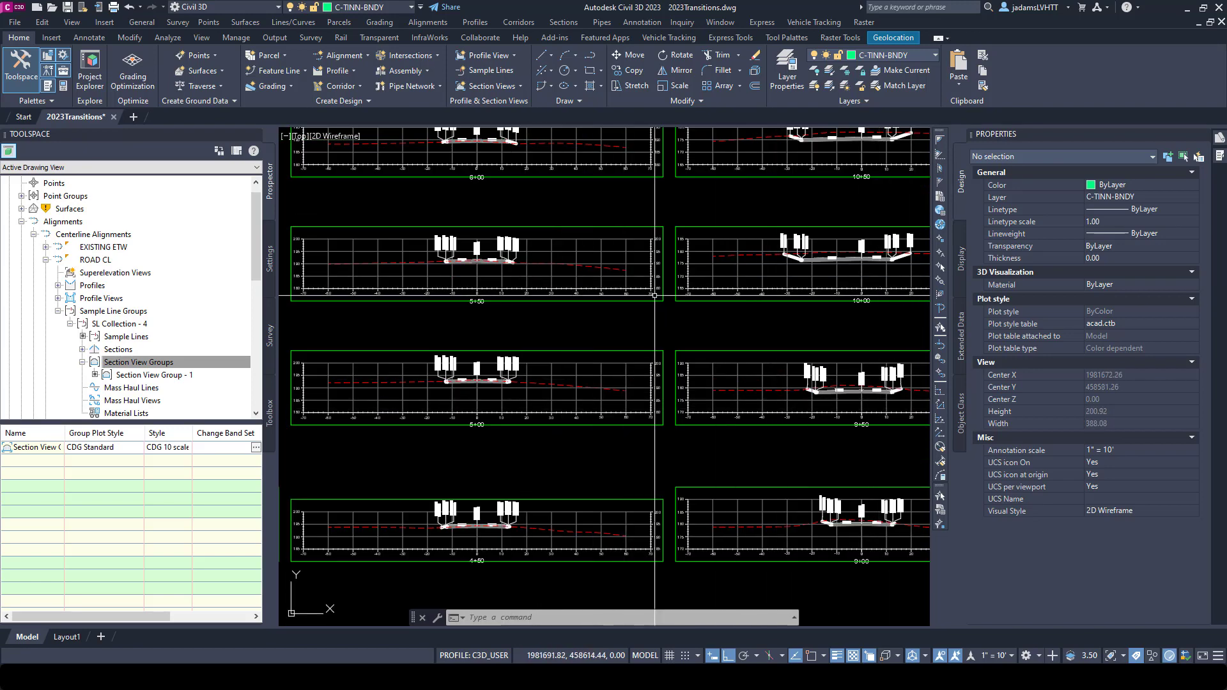
scroll(537, 364, "up", 5)
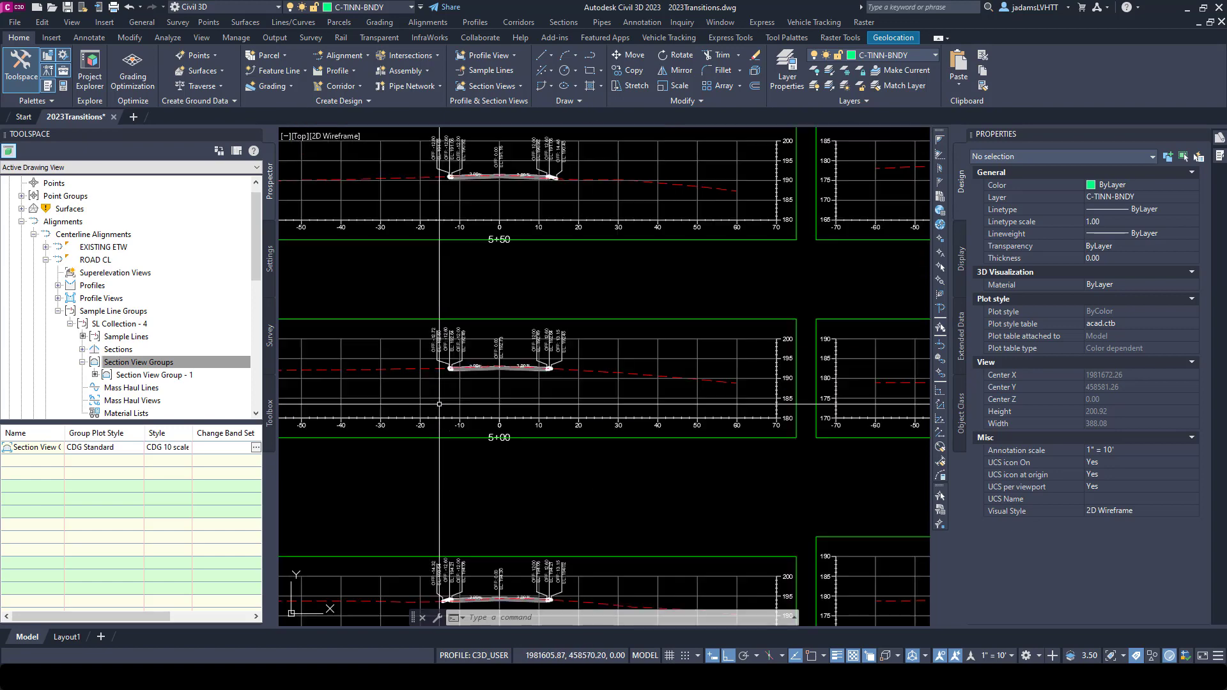
scroll(575, 317, "up", 3)
scroll(575, 345, "down", 4)
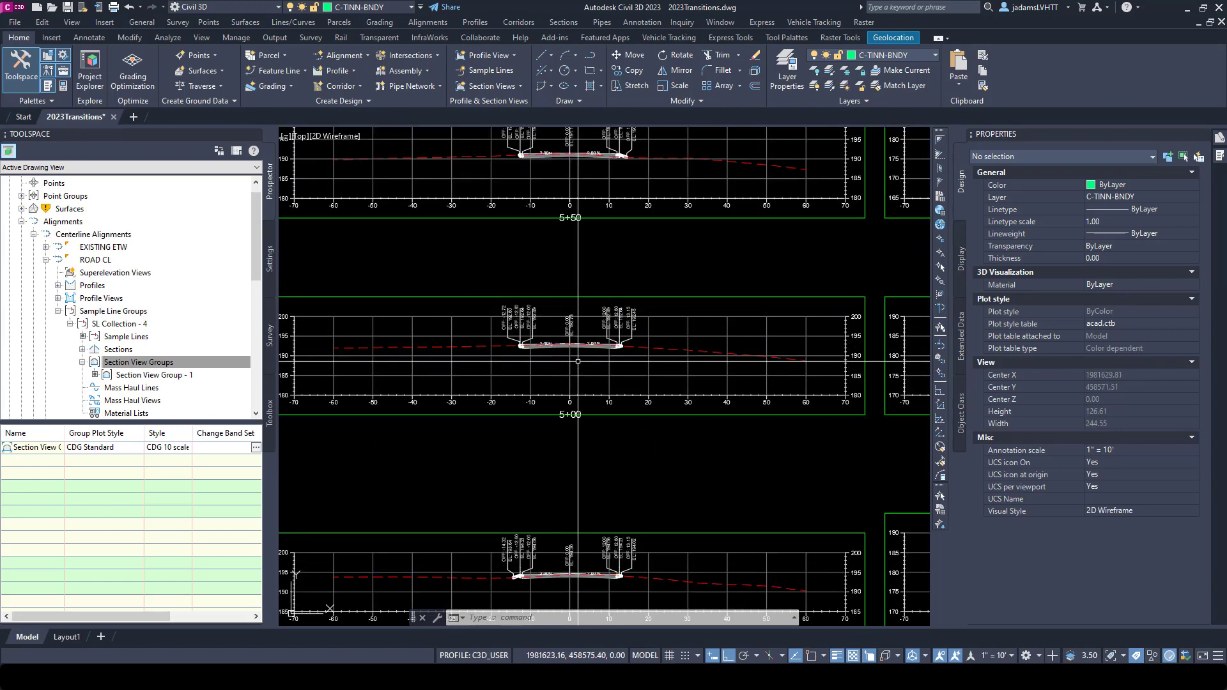